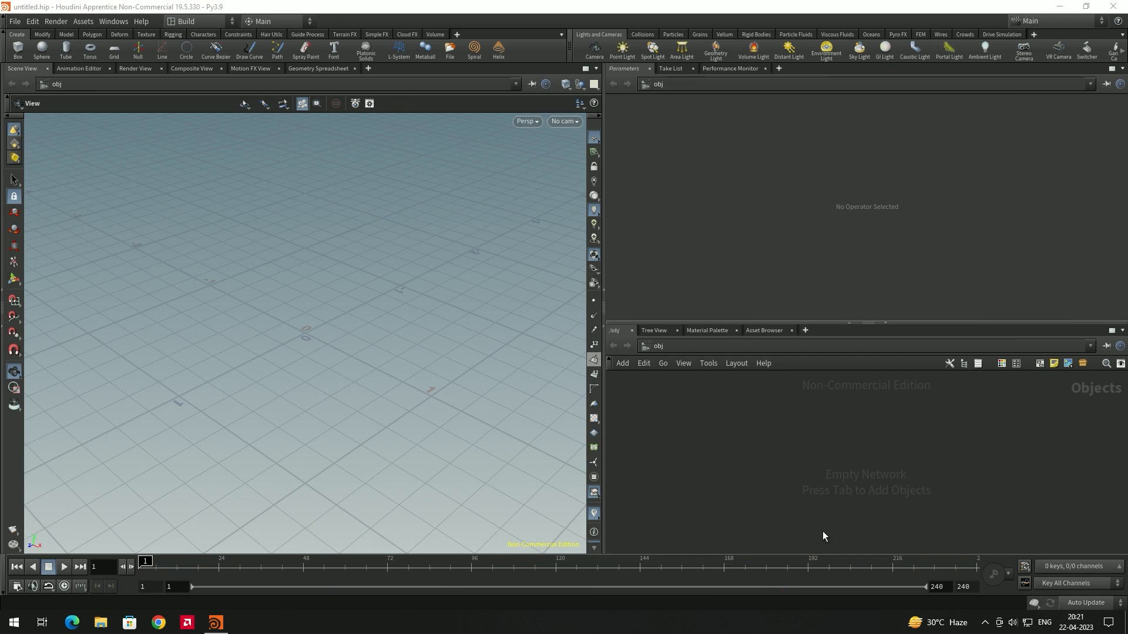
Step: Create a Geometry object, go inside it and place a Grid node in its network
{"action": "key", "text": "Tab"}
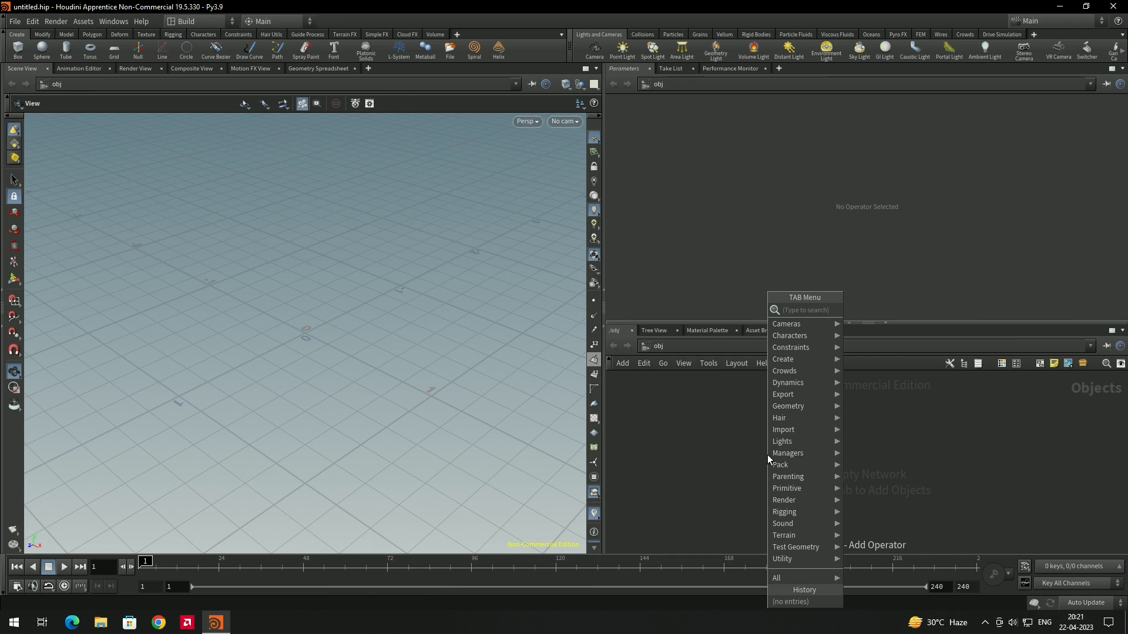
{"action": "double_click", "coordinate": [768, 459]}
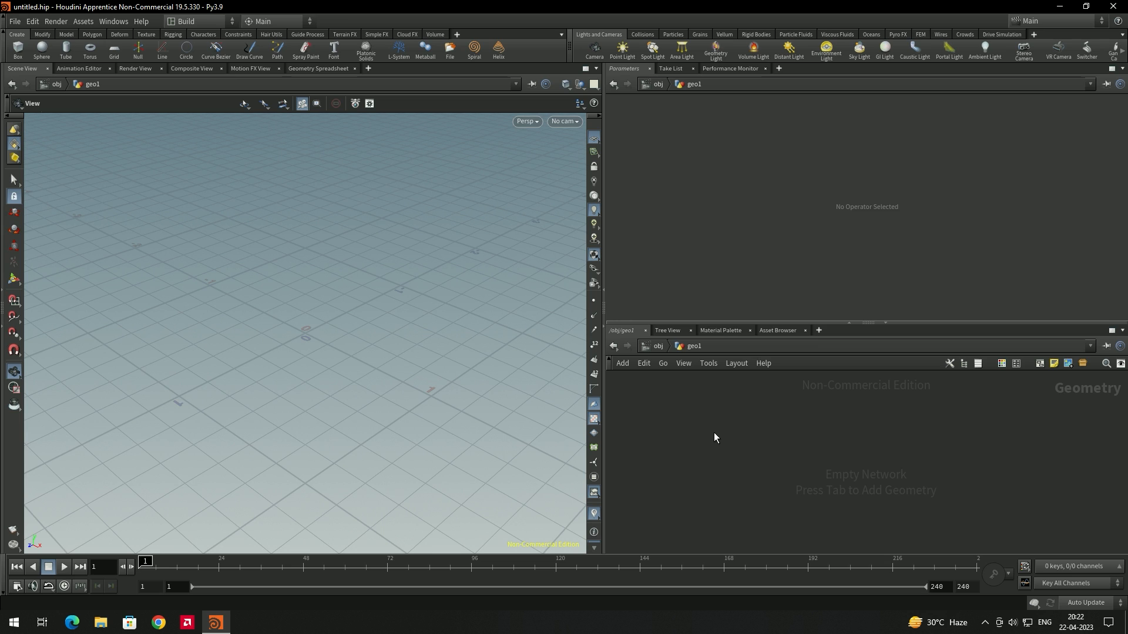
{"action": "key", "text": "Tab"}
{"action": "type", "text": "gri"}
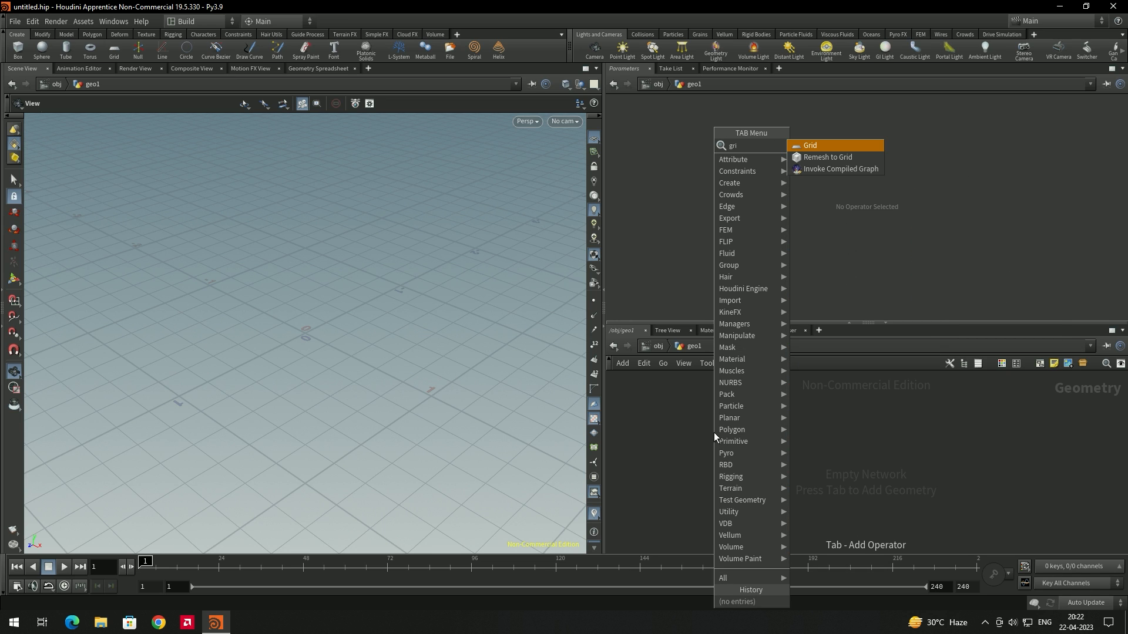
{"action": "key", "text": "Return"}
{"action": "left_click", "coordinate": [714, 432]}
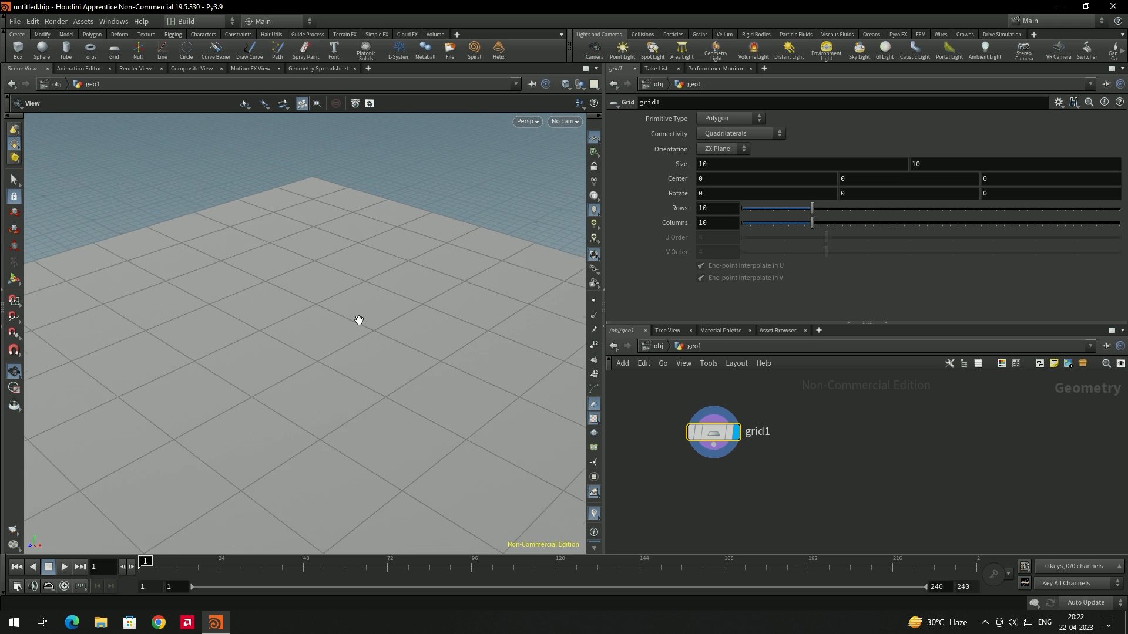
Step: Set the grid's rows and columns to 60 each
{"action": "scroll", "coordinate": [360, 320], "scroll_direction": "down", "scroll_amount": 5}
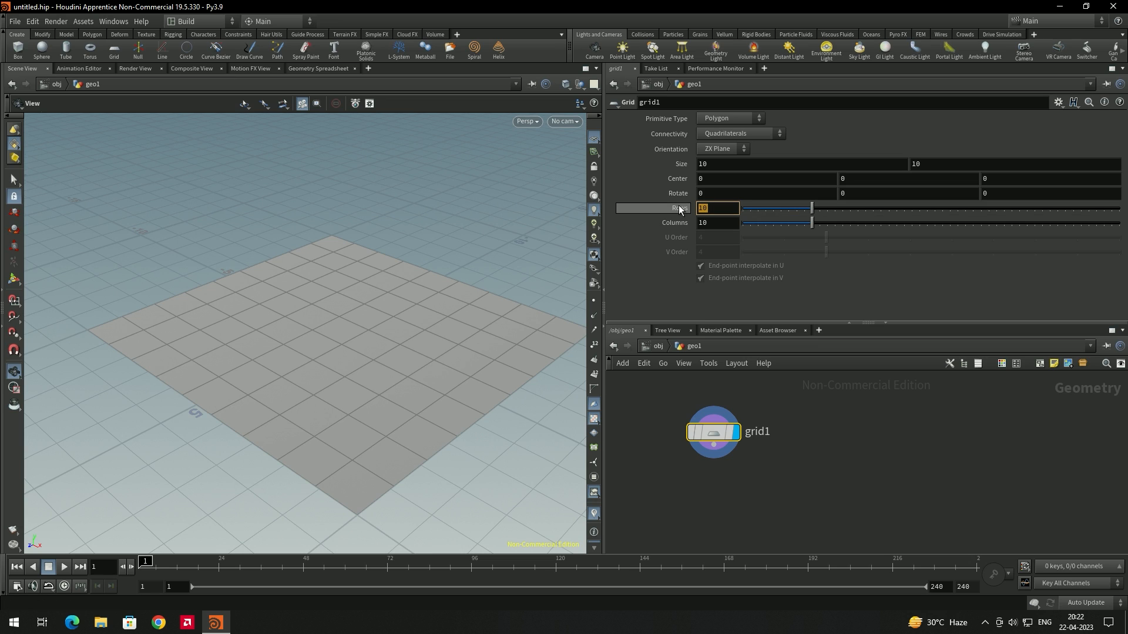
{"action": "type", "text": "60"}
{"action": "key", "text": "Return"}
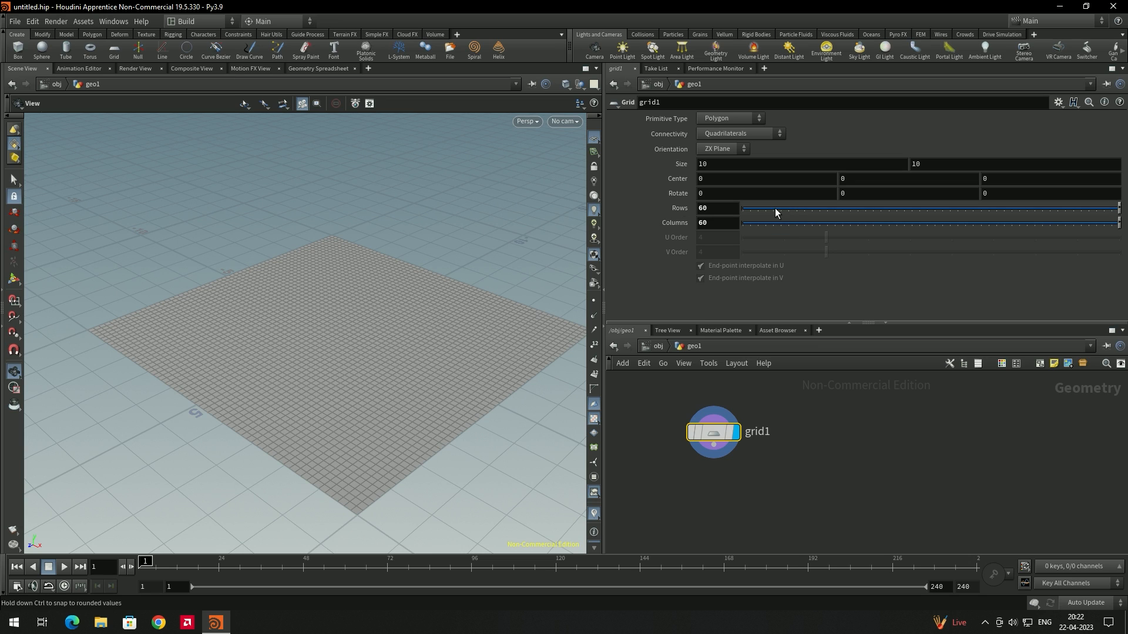
Step: Set the grid's size to 3 by 3
{"action": "left_click", "coordinate": [752, 164]}
{"action": "key", "text": "BackSpace"}
{"action": "key", "text": "BackSpace"}
{"action": "type", "text": "3"}
{"action": "key", "text": "Tab"}
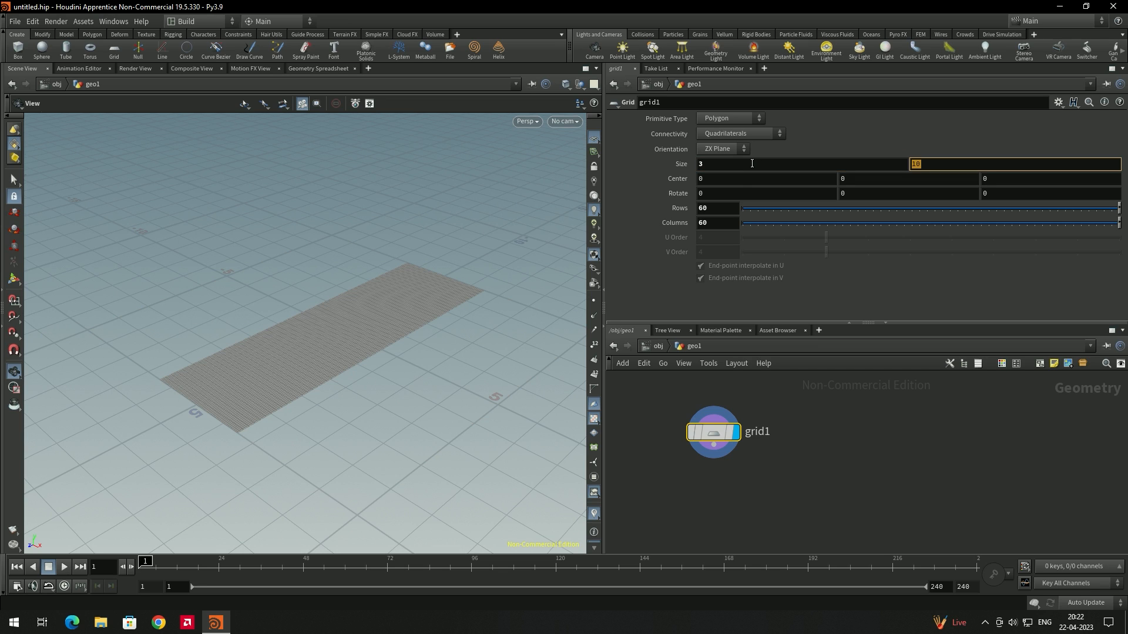
{"action": "type", "text": "3"}
{"action": "key", "text": "Return"}
{"action": "scroll", "coordinate": [479, 195], "scroll_direction": "up", "scroll_amount": 3}
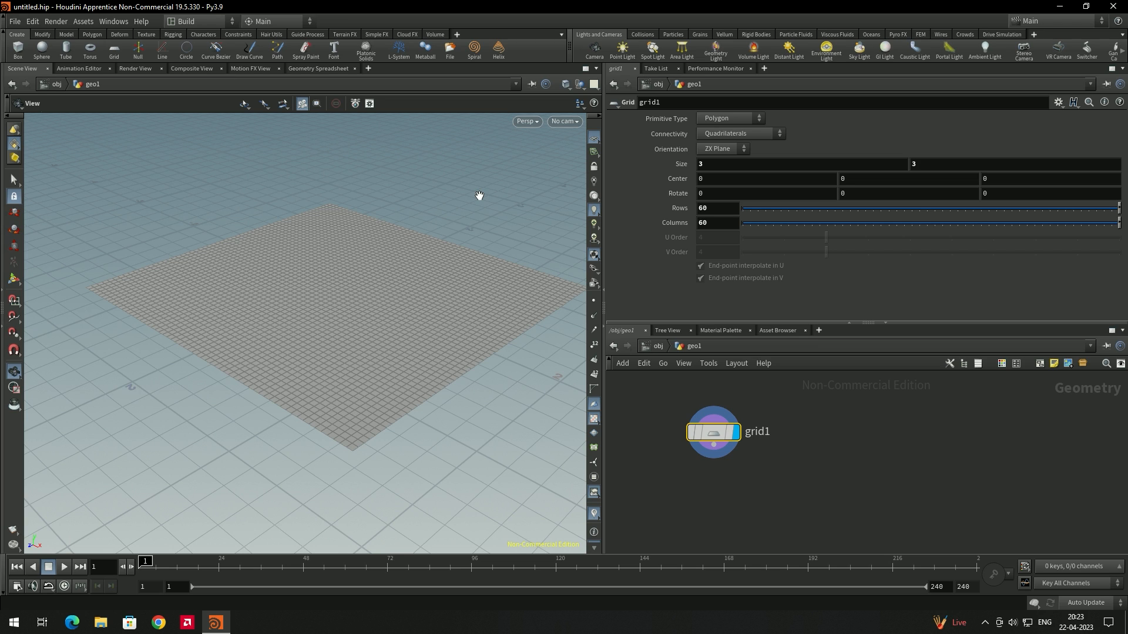
{"action": "scroll", "coordinate": [378, 274], "scroll_direction": "down", "scroll_amount": 4}
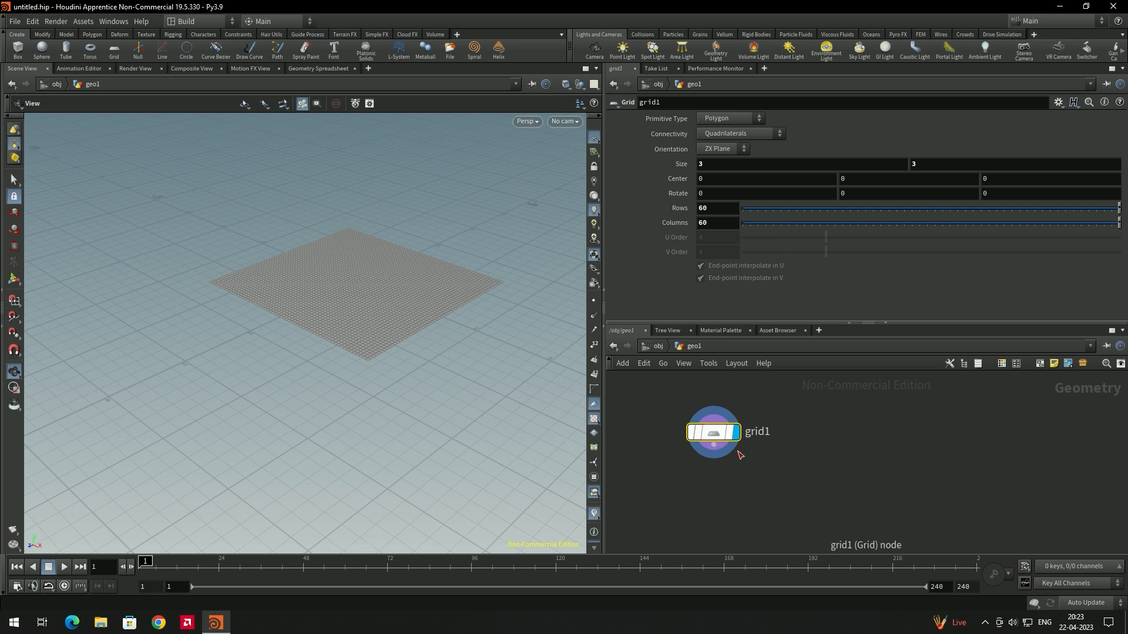
Step: Add a Copy and Transform node below the grid node and feed the grid into it
{"action": "key", "text": "Tab"}
{"action": "type", "text": "cop"}
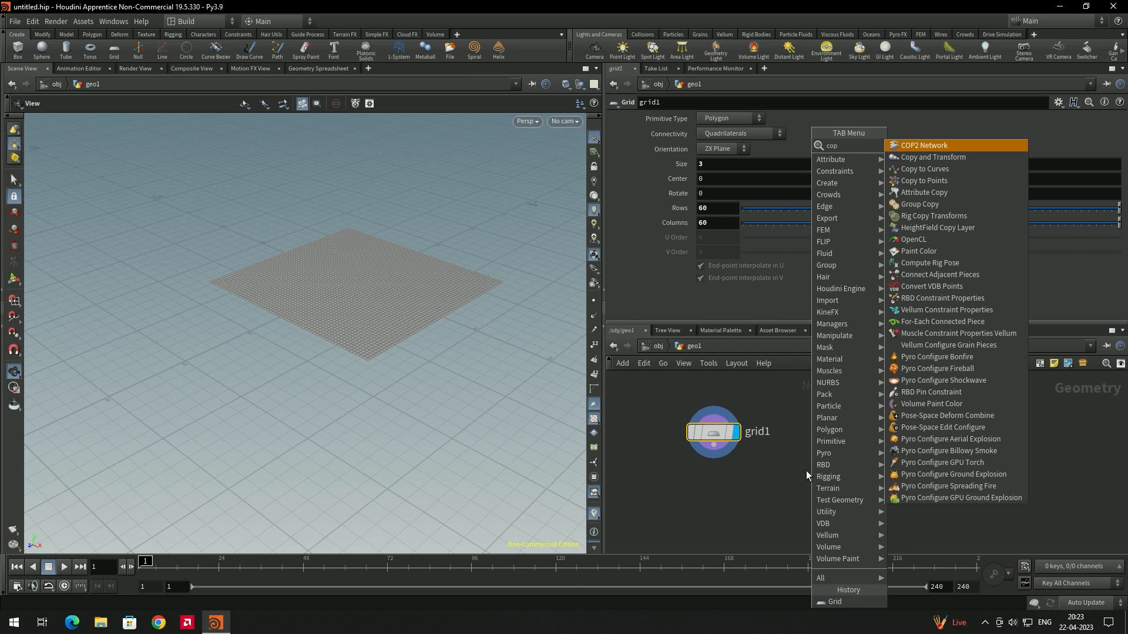
{"action": "key", "text": "Down"}
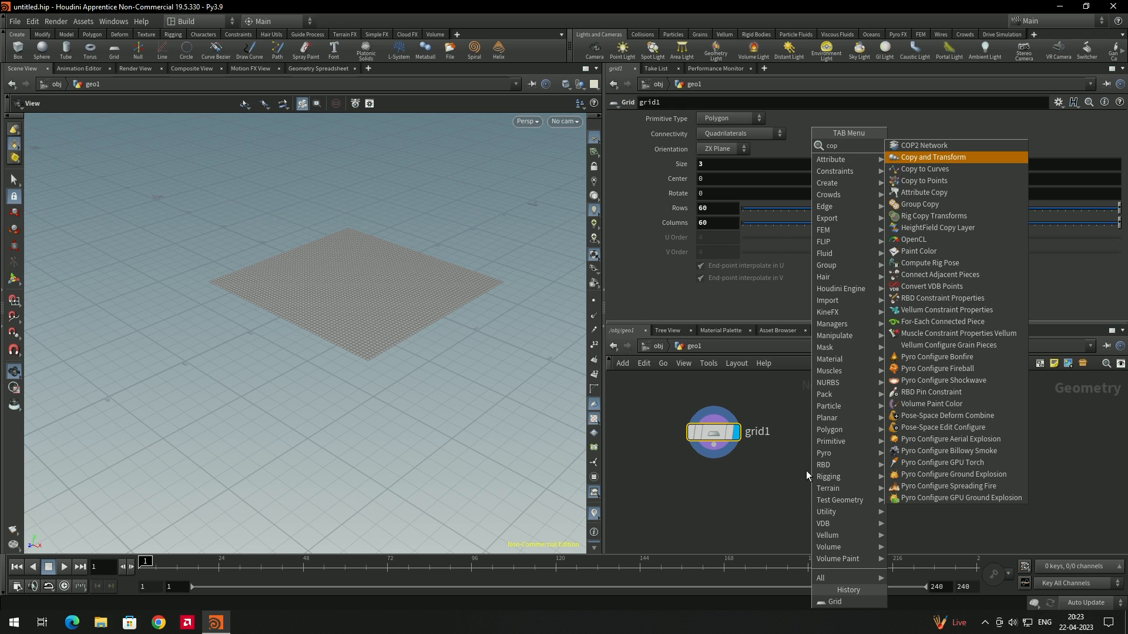
{"action": "key", "text": "Return"}
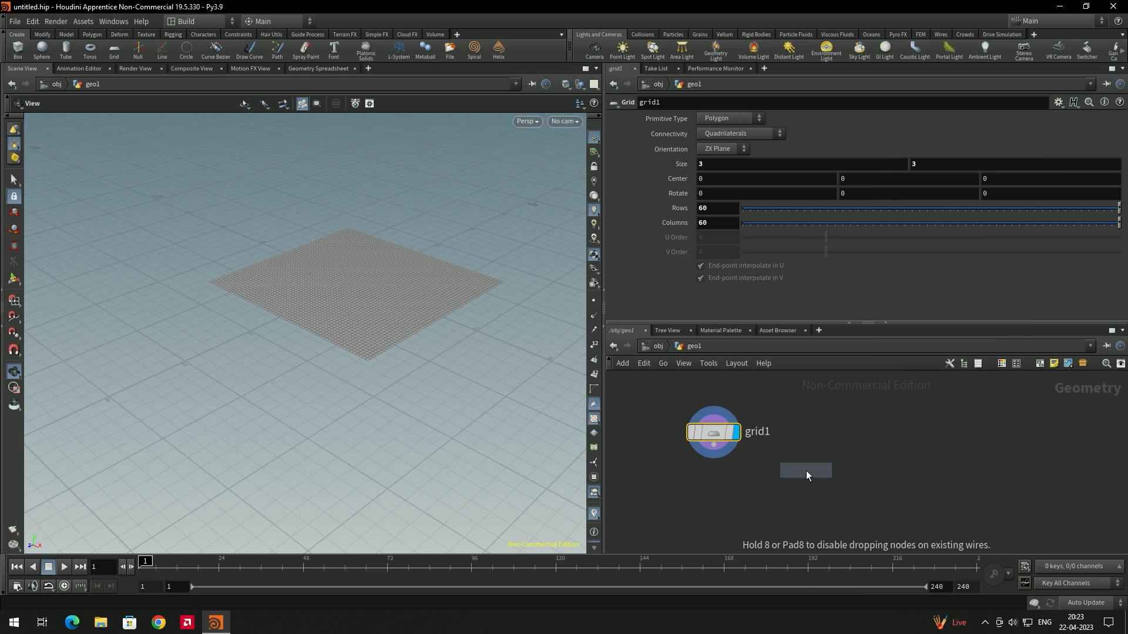
{"action": "left_click", "coordinate": [708, 504]}
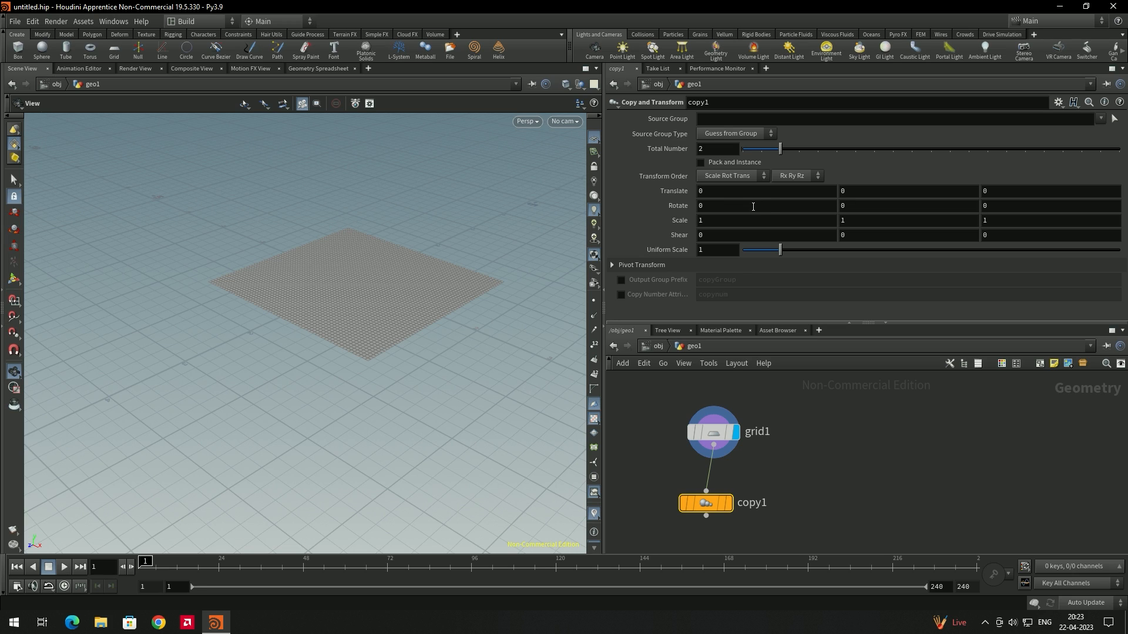
Step: Set the copy node's X and Y rotation to 15 each and display its result
{"action": "left_click", "coordinate": [717, 208]}
{"action": "type", "text": "15"}
{"action": "key", "text": "Tab"}
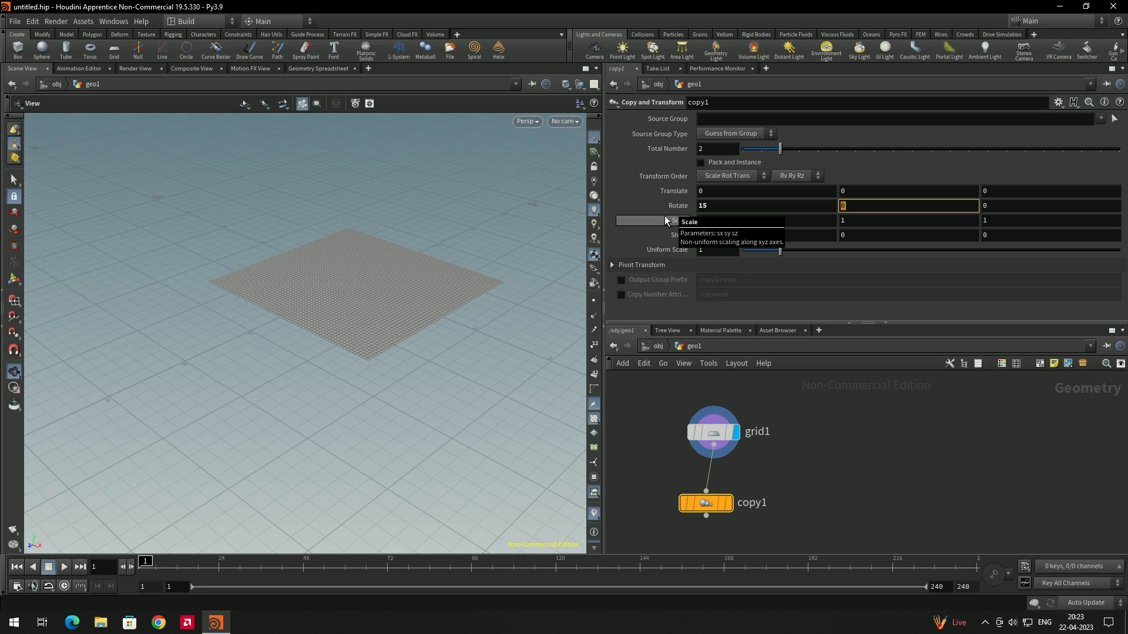
{"action": "type", "text": "15"}
{"action": "left_click", "coordinate": [733, 504]}
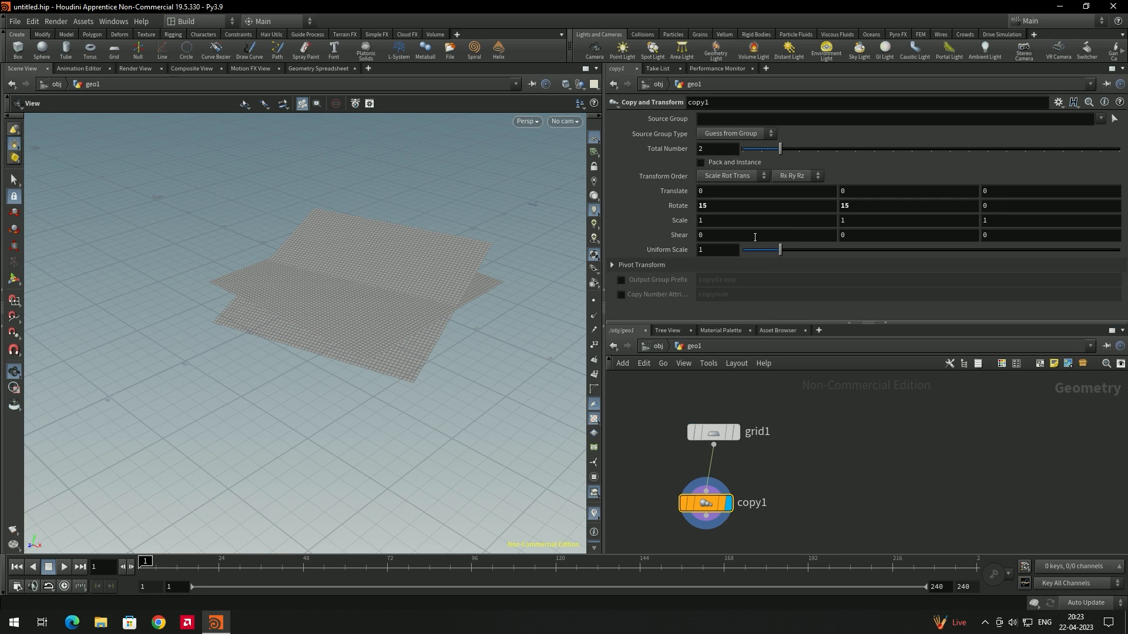
Step: Set the total number of copies to 4 and their Y translation to 1
{"action": "left_click_drag", "start_coordinate": [716, 148], "coordinate": [682, 143]}
{"action": "type", "text": "4"}
{"action": "key", "text": "Return"}
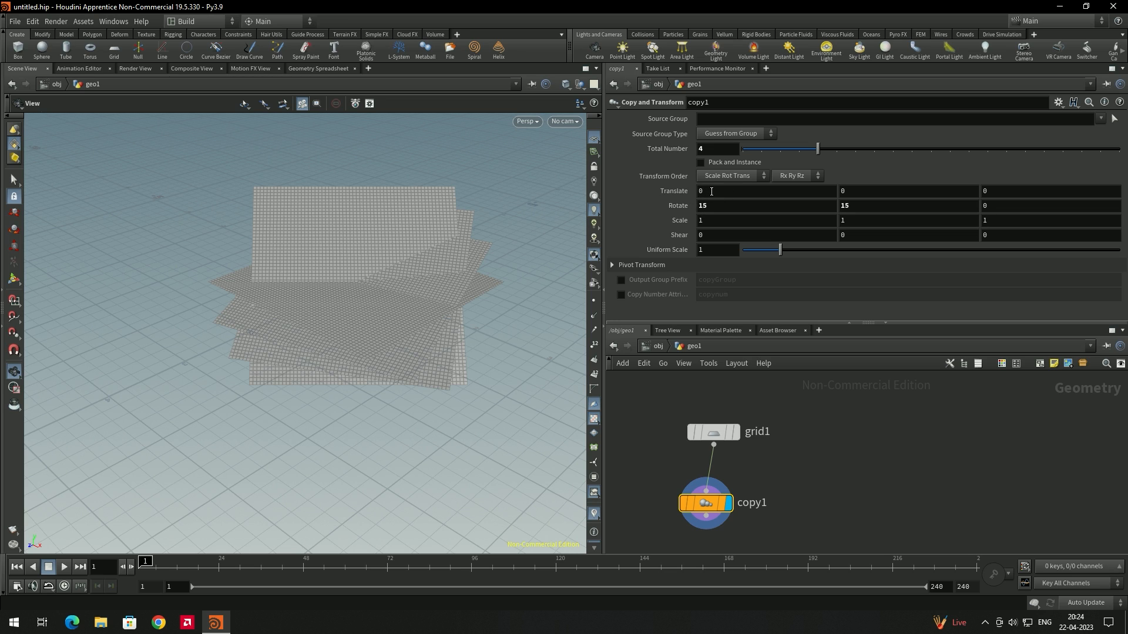
{"action": "middle_click_drag", "start_coordinate": [850, 193], "coordinate": [908, 199]}
{"action": "mouse_move", "coordinate": [477, 329]}
{"action": "left_mouse_down"}
{"action": "mouse_move", "coordinate": [456, 333]}
{"action": "mouse_move", "coordinate": [470, 313]}
{"action": "left_mouse_up"}
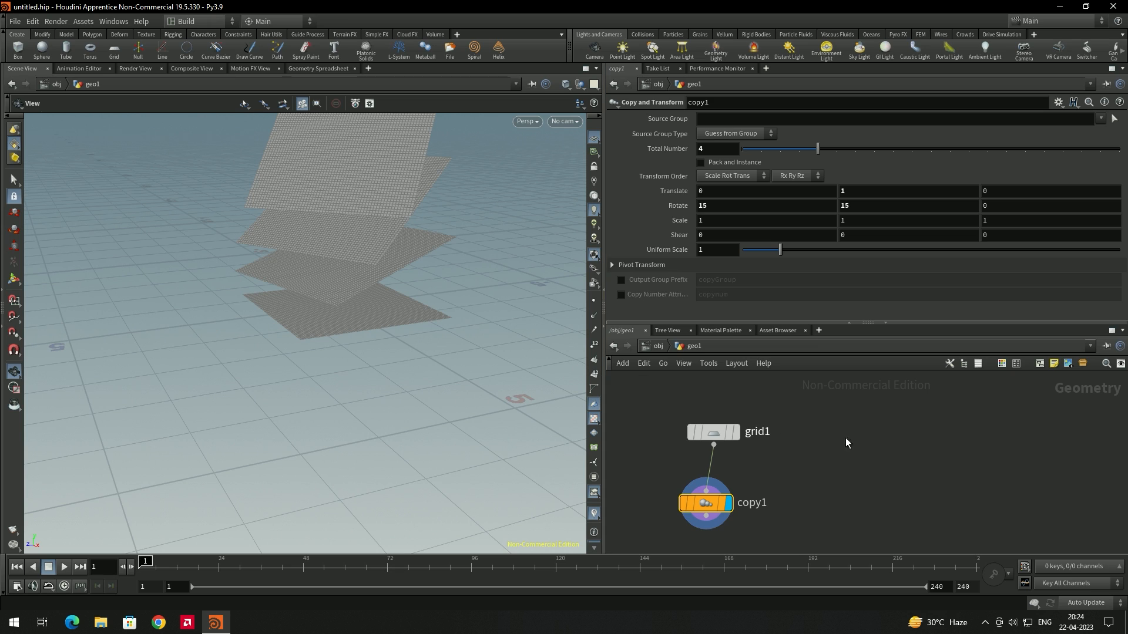
Step: Add a Test Geometry: Shader Ball node beside the copy node and turn on its template display
{"action": "key", "text": "Tab"}
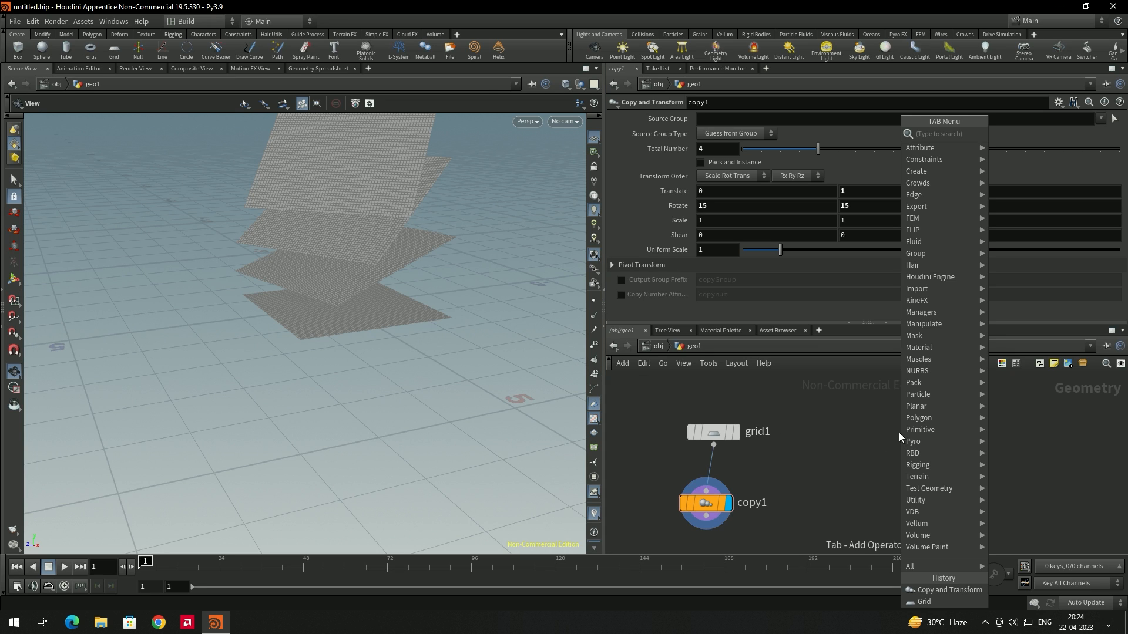
{"action": "type", "text": "tes"}
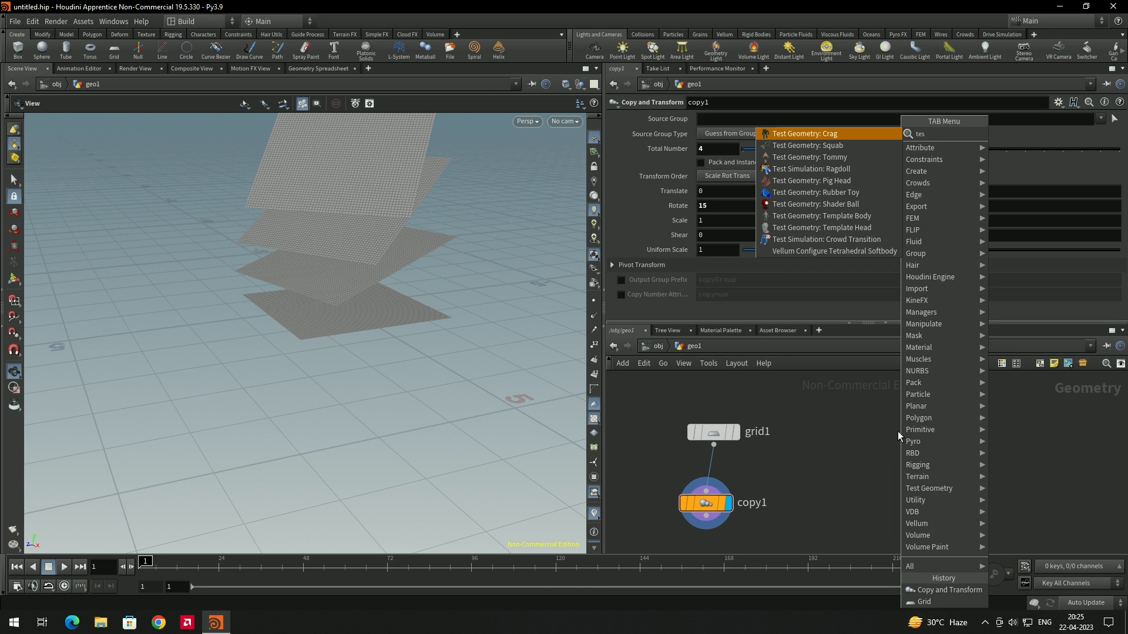
{"action": "left_click", "coordinate": [836, 215]}
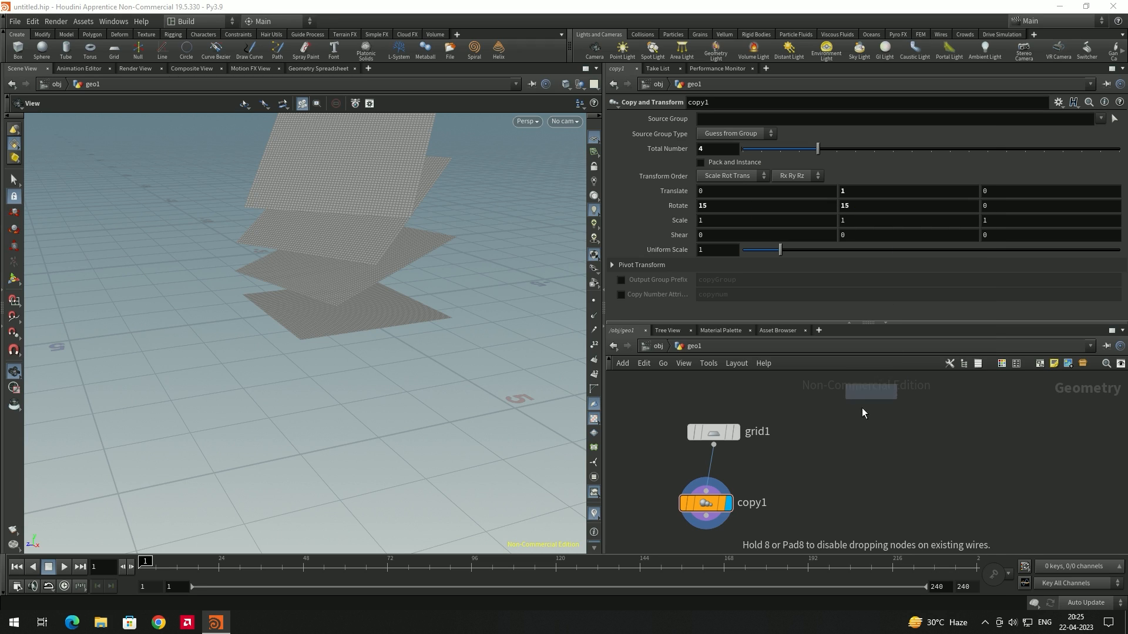
{"action": "left_click", "coordinate": [834, 462]}
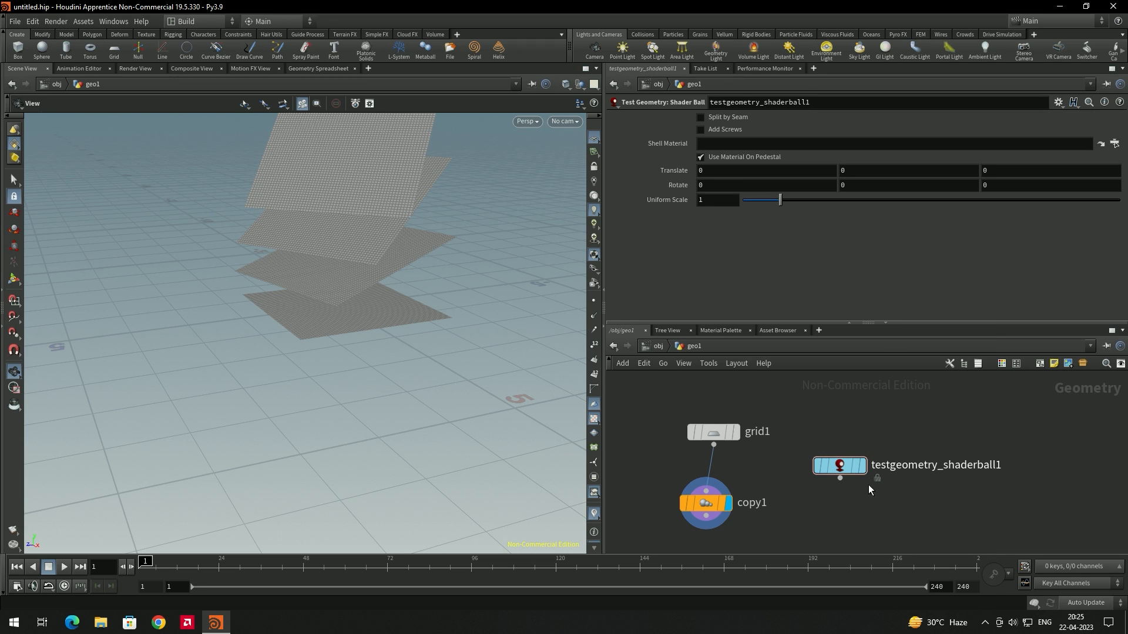
{"action": "left_click", "coordinate": [858, 468]}
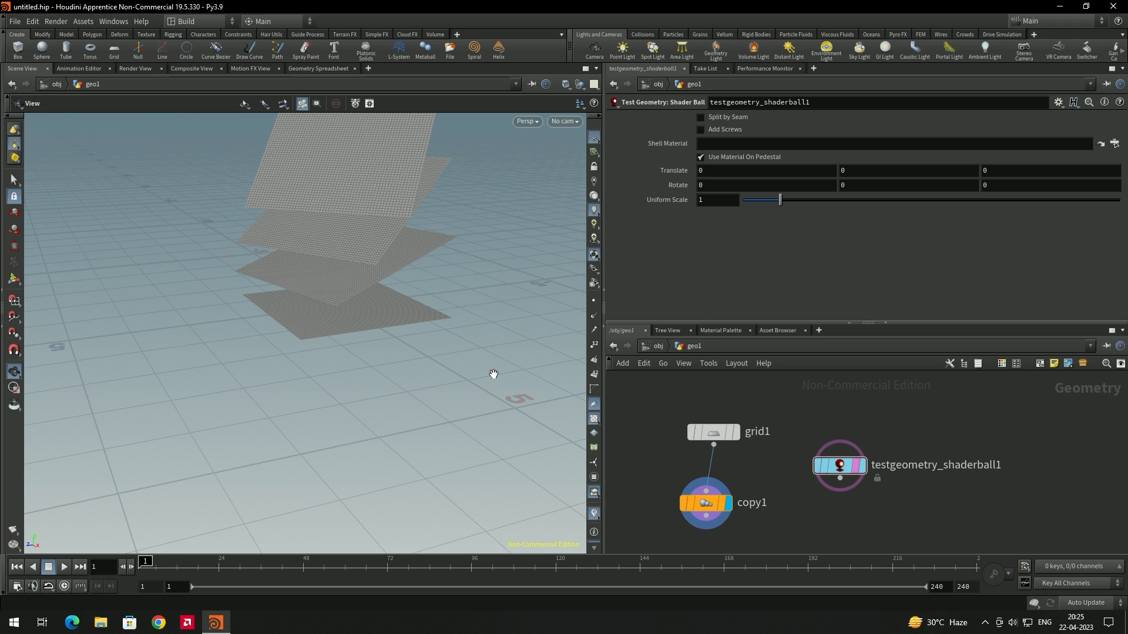
Step: Set the shader ball's uniform scale to 1.9 and its Y translation to -1.7
{"action": "left_click_drag", "start_coordinate": [448, 385], "coordinate": [345, 297]}
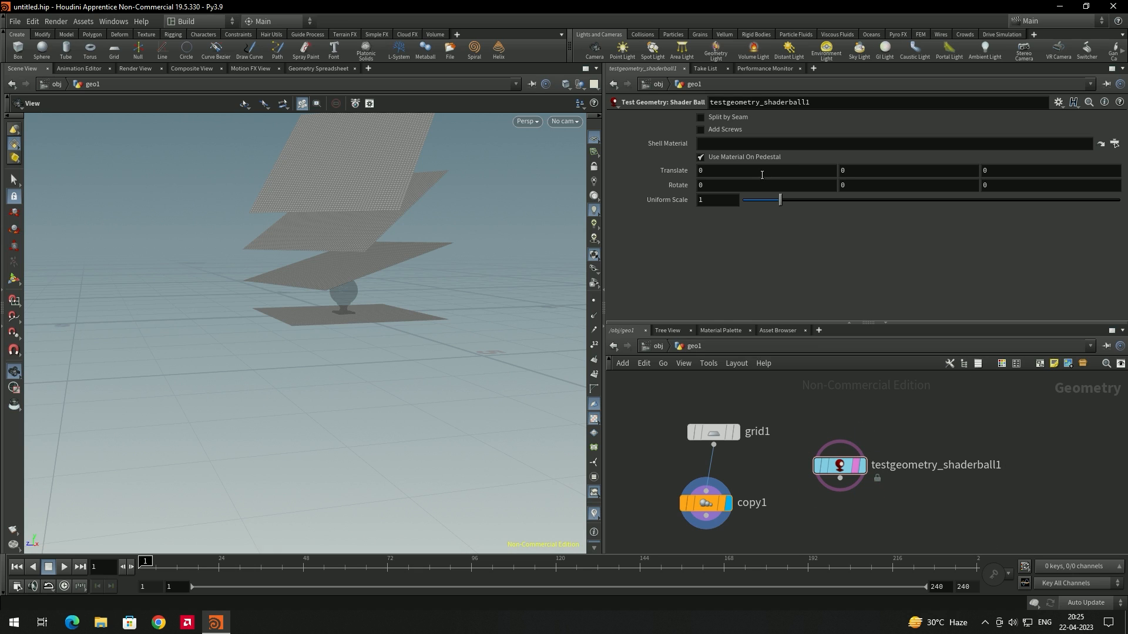
{"action": "left_click_drag", "start_coordinate": [781, 206], "coordinate": [795, 206]}
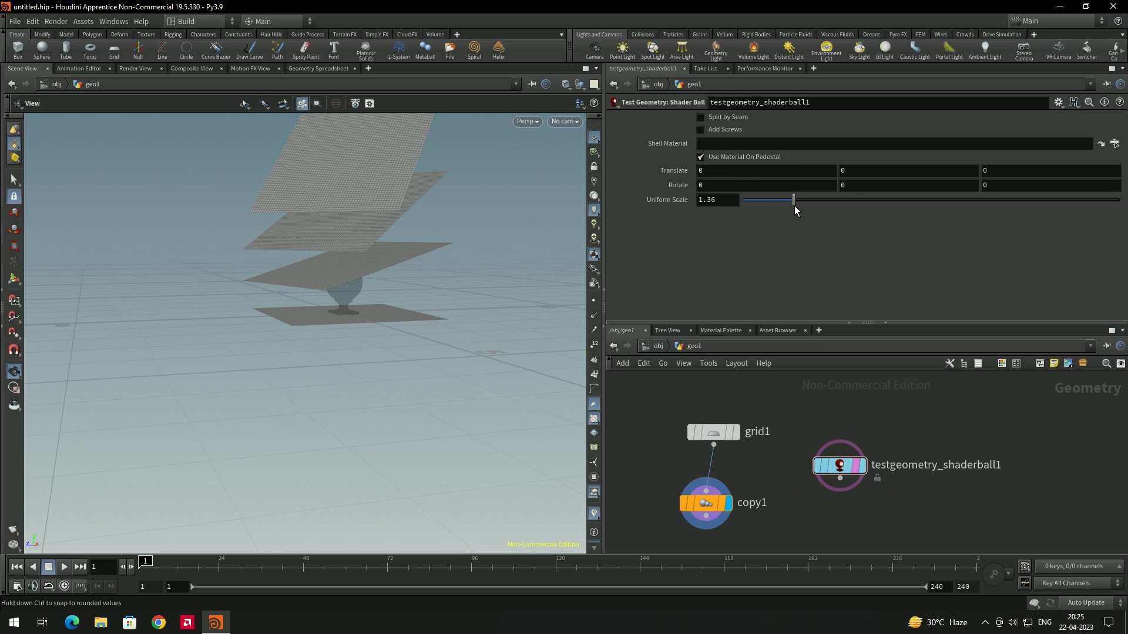
{"action": "middle_click_drag", "start_coordinate": [843, 171], "coordinate": [846, 171]}
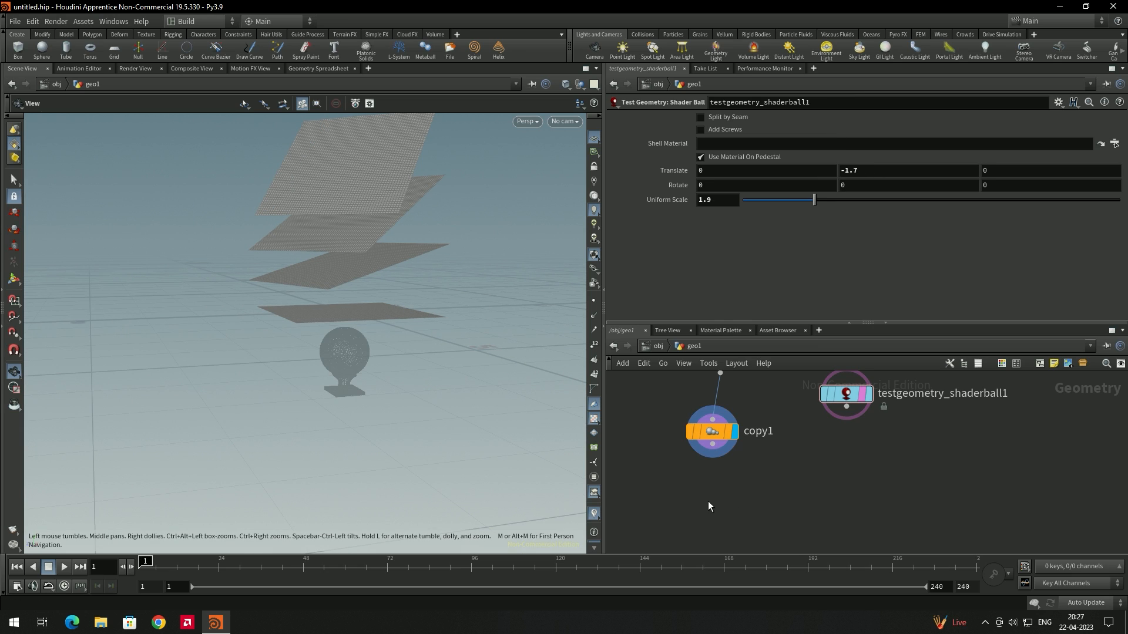
Step: Add a Vellum Configure Cloth node fed by the copied grids, with the shader ball wired as its collision geometry
{"action": "key", "text": "Tab"}
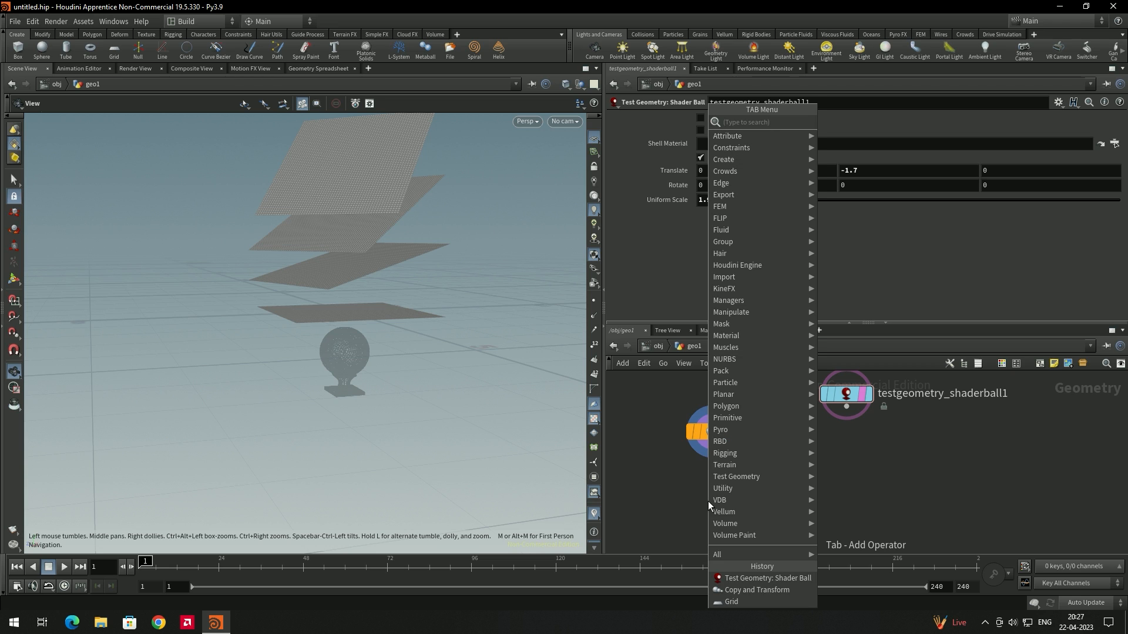
{"action": "type", "text": "vellum co"}
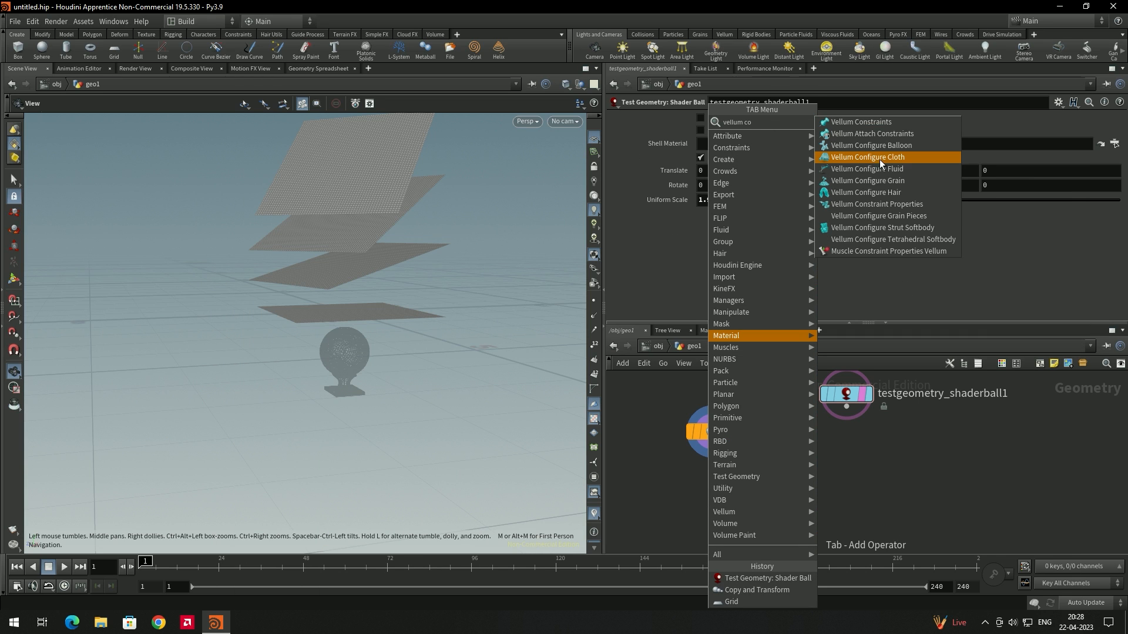
{"action": "left_click", "coordinate": [880, 159]}
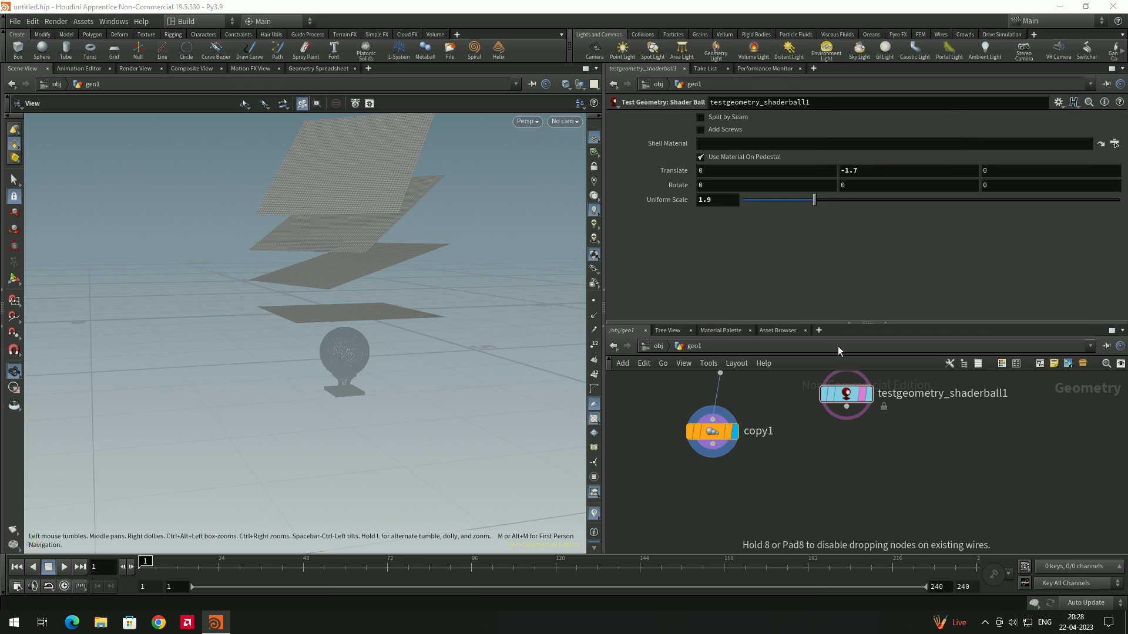
{"action": "left_click", "coordinate": [715, 498]}
{"action": "left_click_drag", "start_coordinate": [713, 445], "coordinate": [734, 503]}
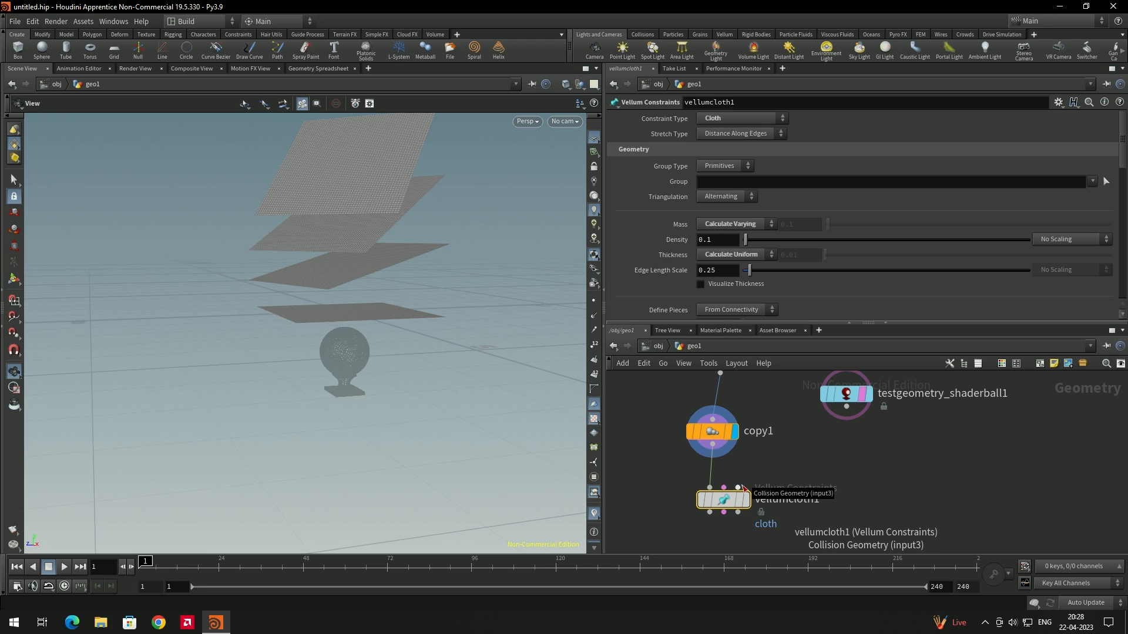
{"action": "left_click_drag", "start_coordinate": [846, 407], "coordinate": [738, 488]}
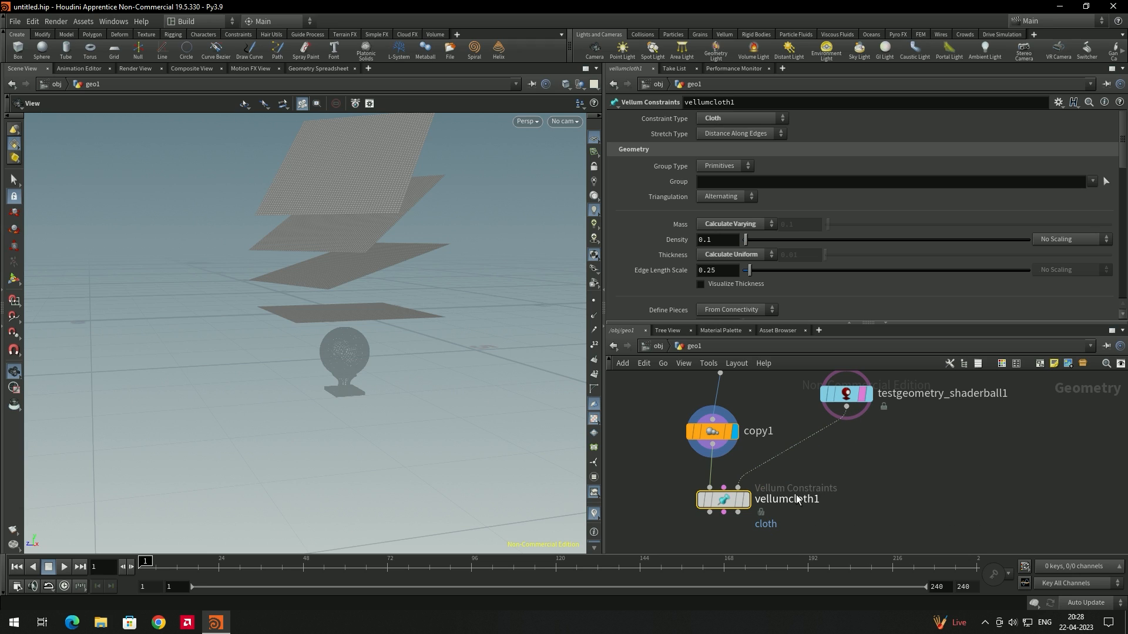
Step: Display the Vellum cloth node's result in the viewport and inspect the stacked sheets
{"action": "mouse_move", "coordinate": [760, 498]}
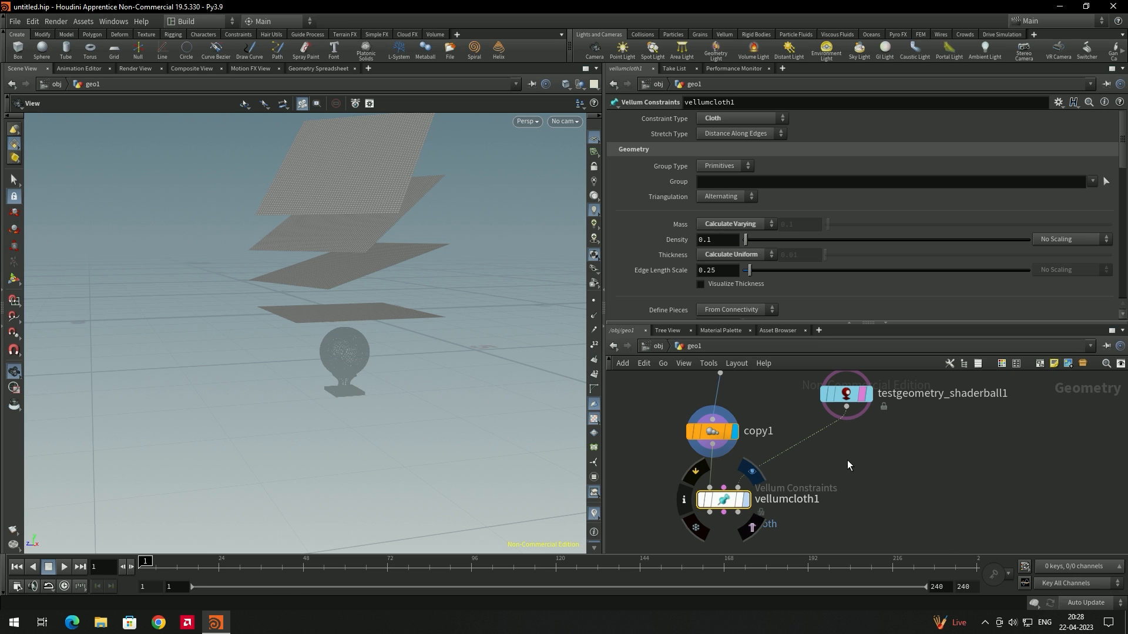
{"action": "left_click", "coordinate": [752, 471]}
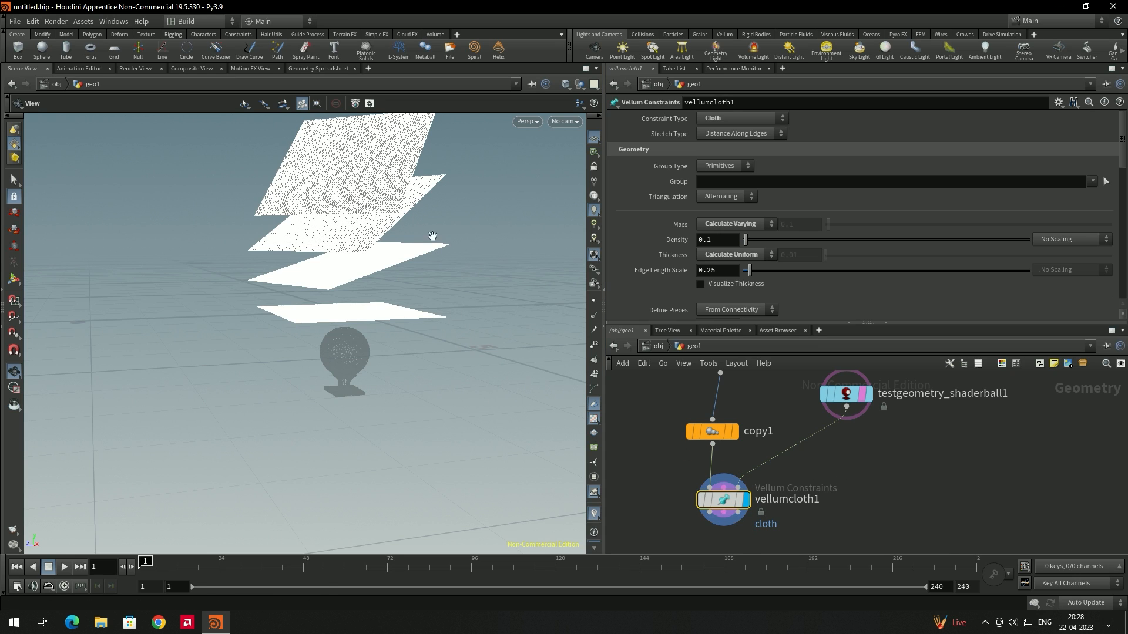
{"action": "left_click_drag", "start_coordinate": [329, 230], "coordinate": [447, 241]}
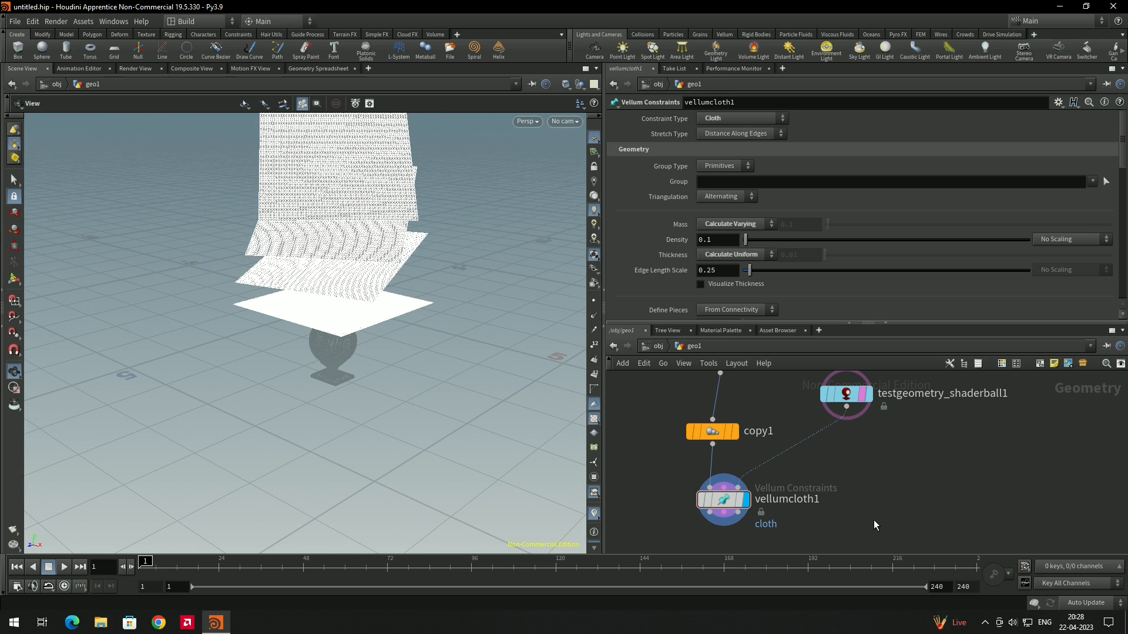
Step: Add a Vellum Solver node below the Vellum cloth node, wire it to the cloth outputs and display it
{"action": "middle_click_drag", "start_coordinate": [874, 525], "coordinate": [911, 464]}
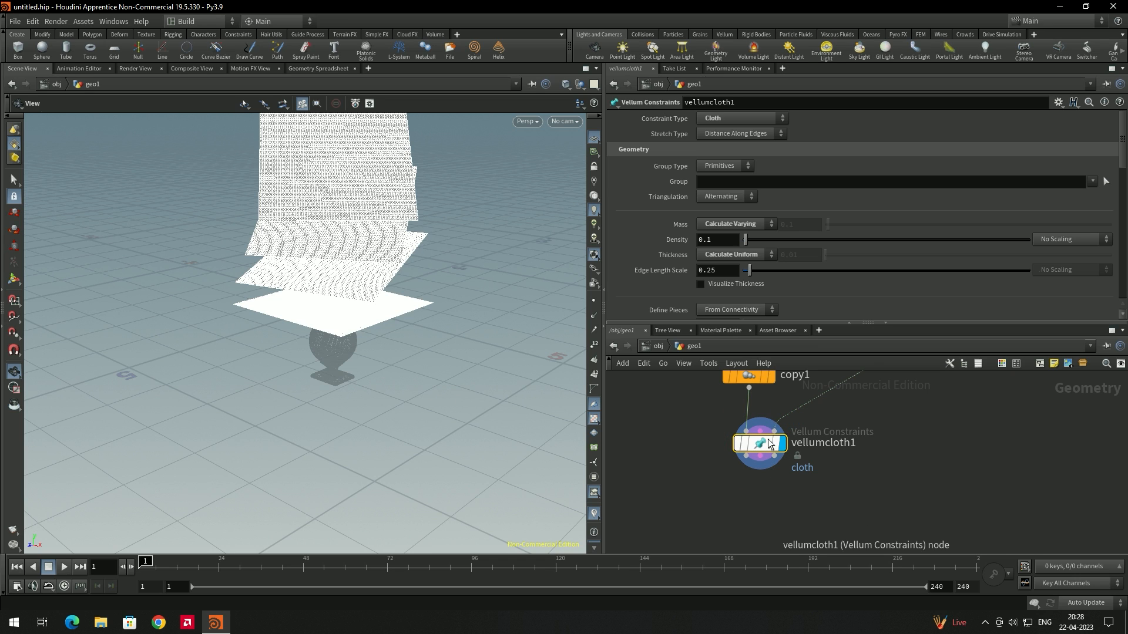
{"action": "key", "text": "Tab"}
{"action": "type", "text": "vellum so"}
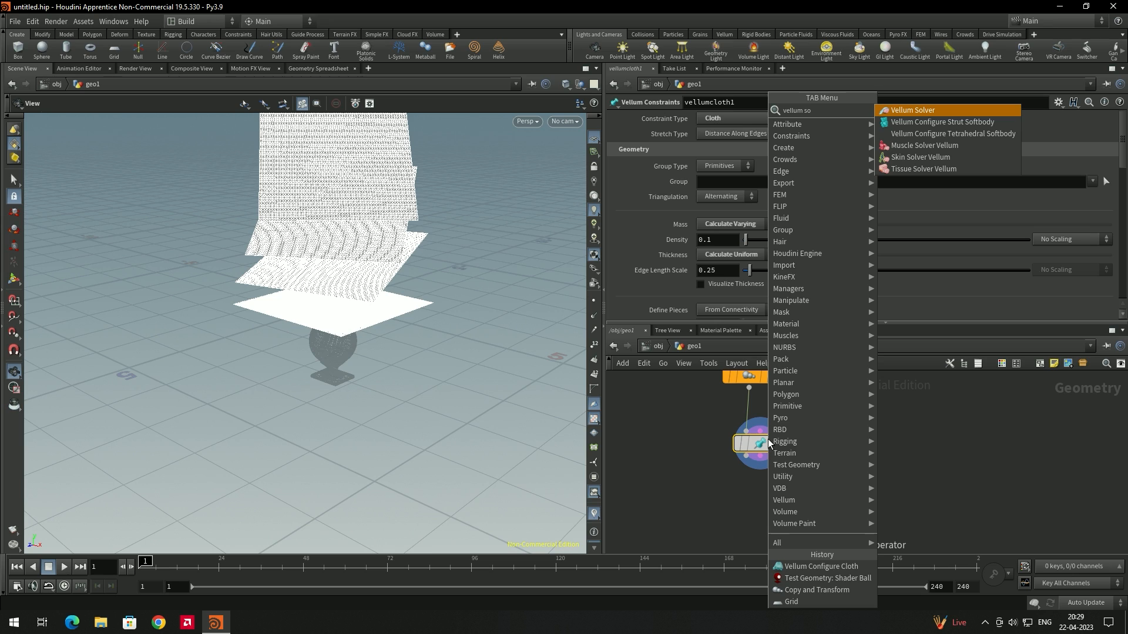
{"action": "key", "text": "Return"}
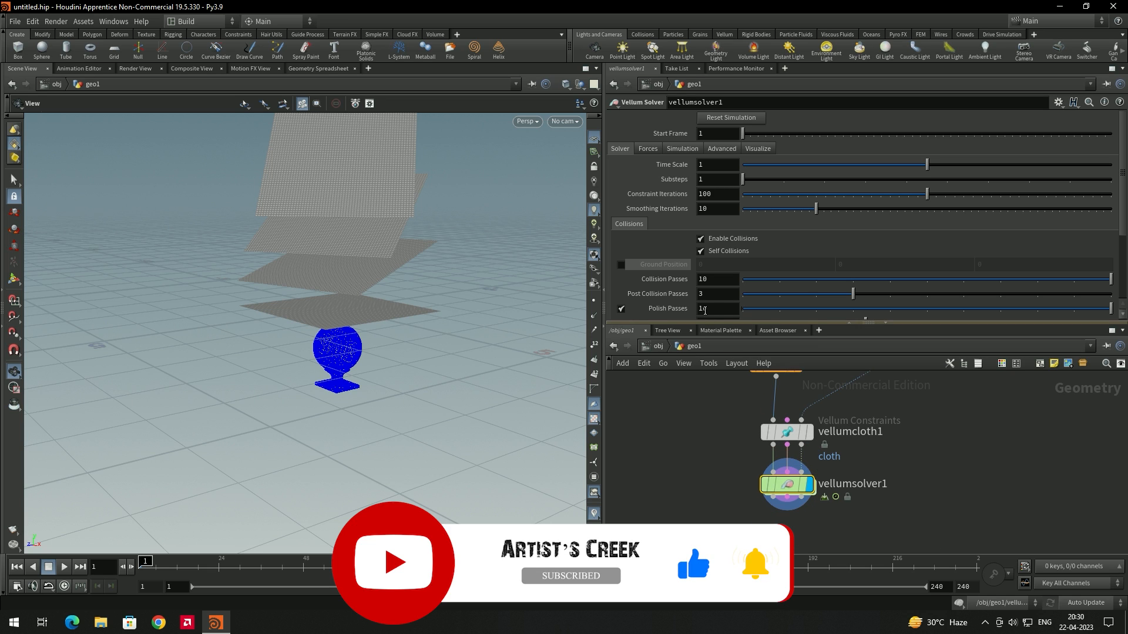
Step: Enable the solver's ground position and set its Y value to -1.8, under the shader ball
{"action": "left_click", "coordinate": [622, 265]}
{"action": "left_click_drag", "start_coordinate": [349, 376], "coordinate": [382, 374]}
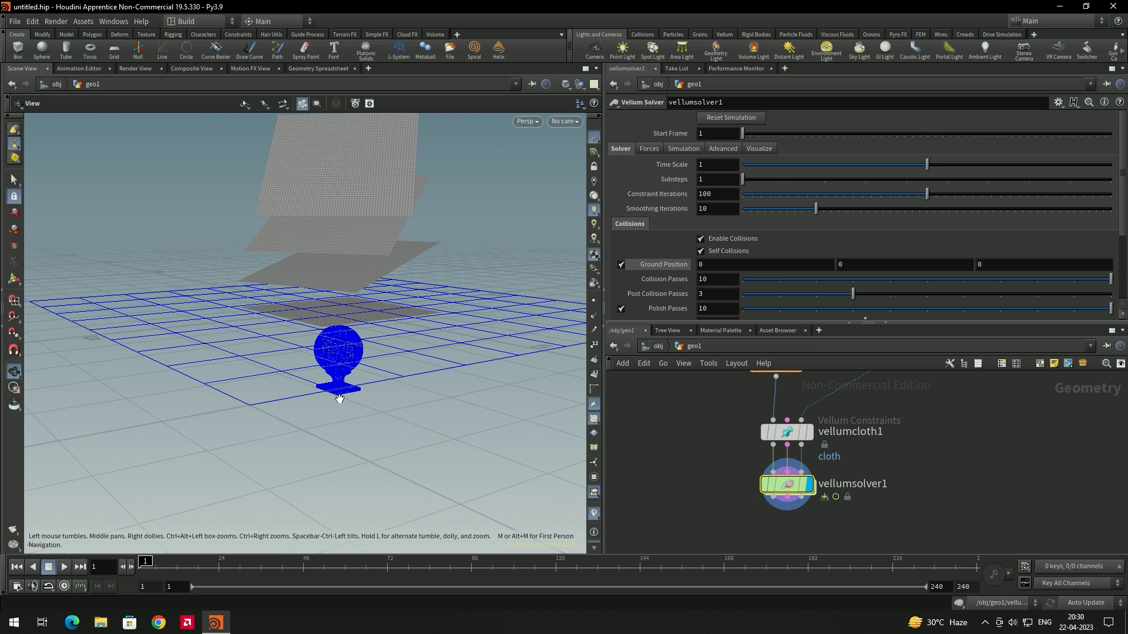
{"action": "middle_click_drag", "start_coordinate": [839, 264], "coordinate": [872, 265]}
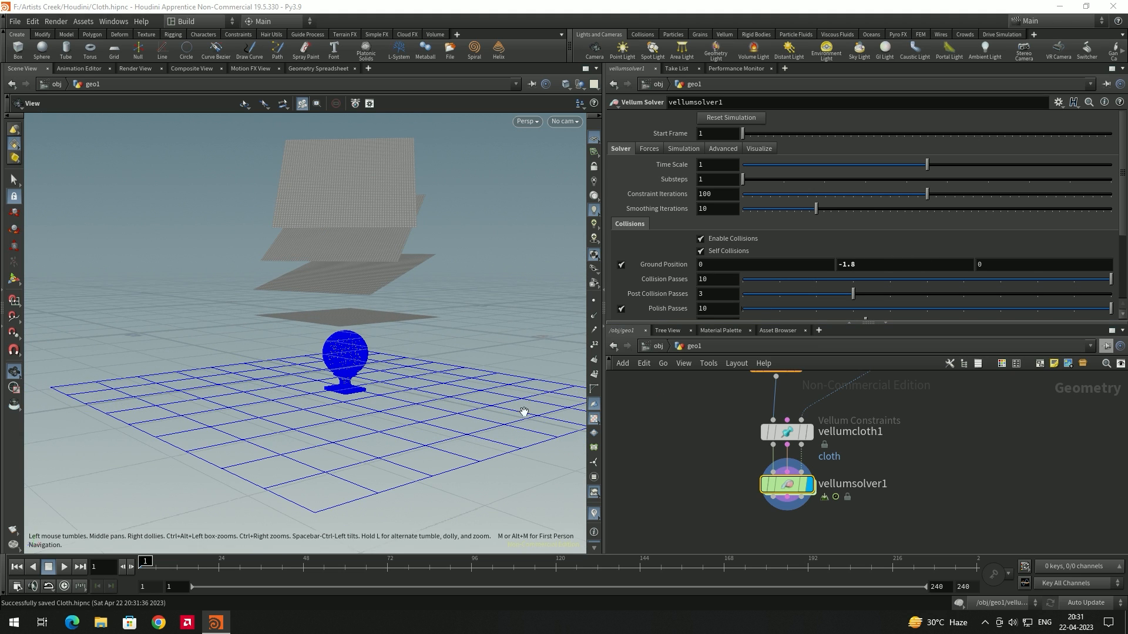
Step: Play the cloth simulation and scrub back to frame 23 to inspect how the sheets fall
{"action": "left_click_drag", "start_coordinate": [493, 383], "coordinate": [440, 392]}
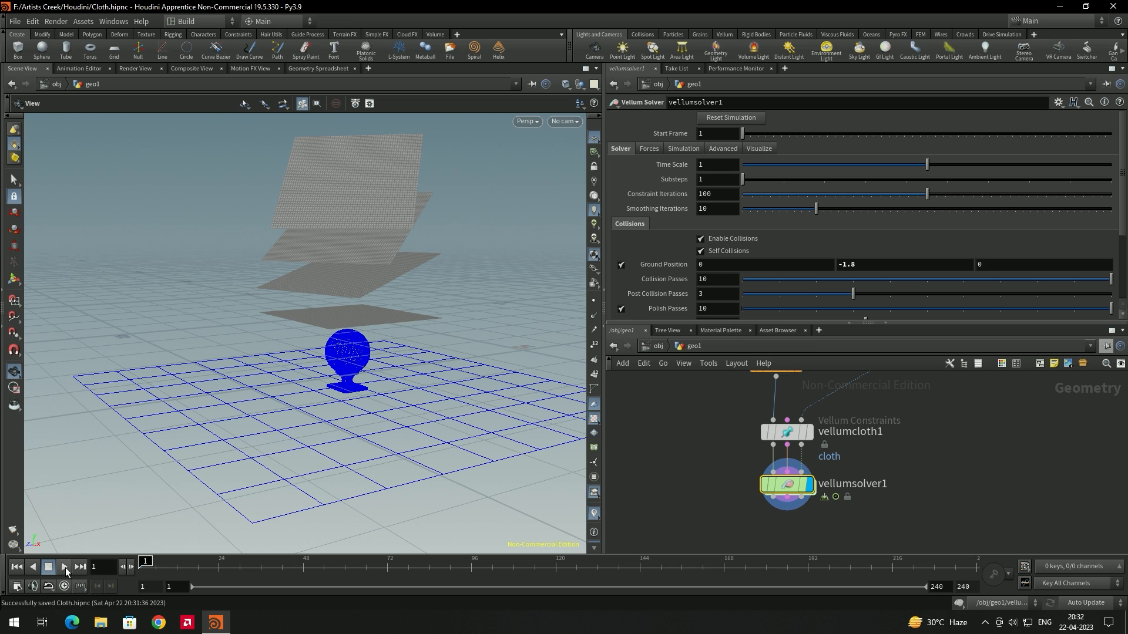
{"action": "left_click", "coordinate": [64, 567]}
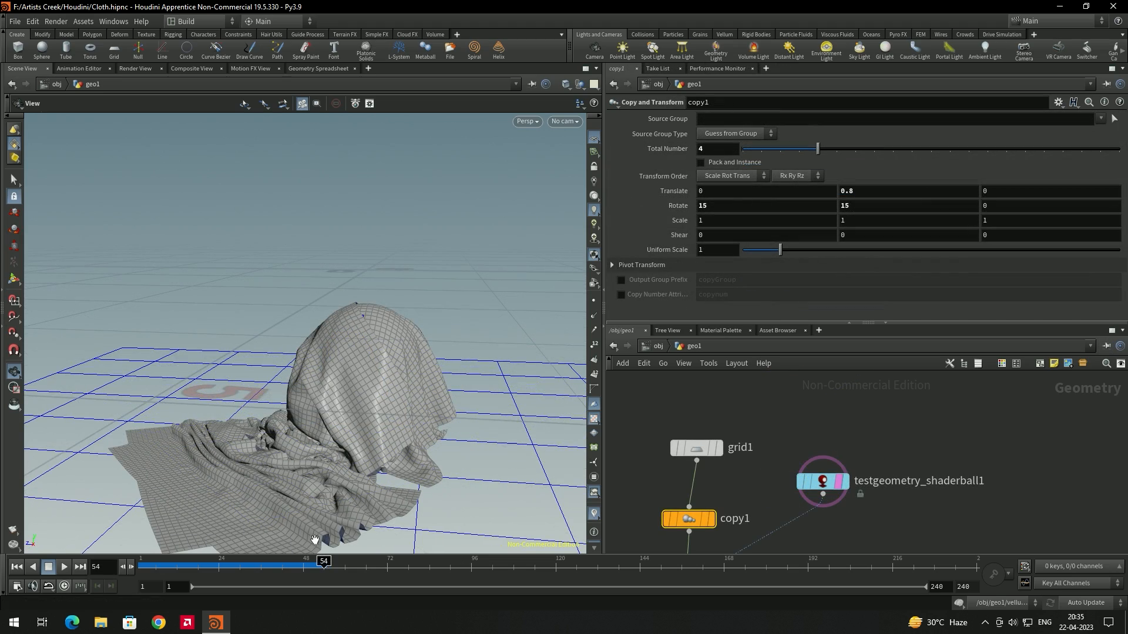
{"action": "left_click_drag", "start_coordinate": [297, 569], "coordinate": [216, 579]}
{"action": "mouse_move", "coordinate": [383, 323]}
{"action": "left_mouse_down"}
{"action": "mouse_move", "coordinate": [378, 345]}
{"action": "mouse_move", "coordinate": [370, 334]}
{"action": "left_mouse_up"}
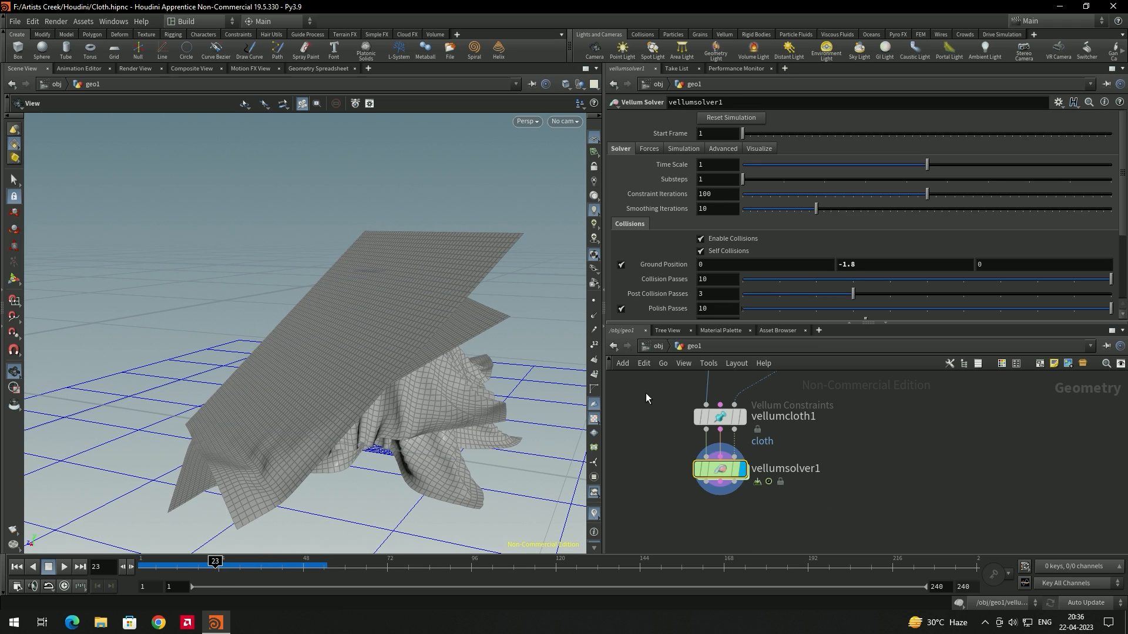
Step: Set the Vellum cloth node's Edge Length Scale to 0.5
{"action": "left_click_drag", "start_coordinate": [651, 397], "coordinate": [783, 439]}
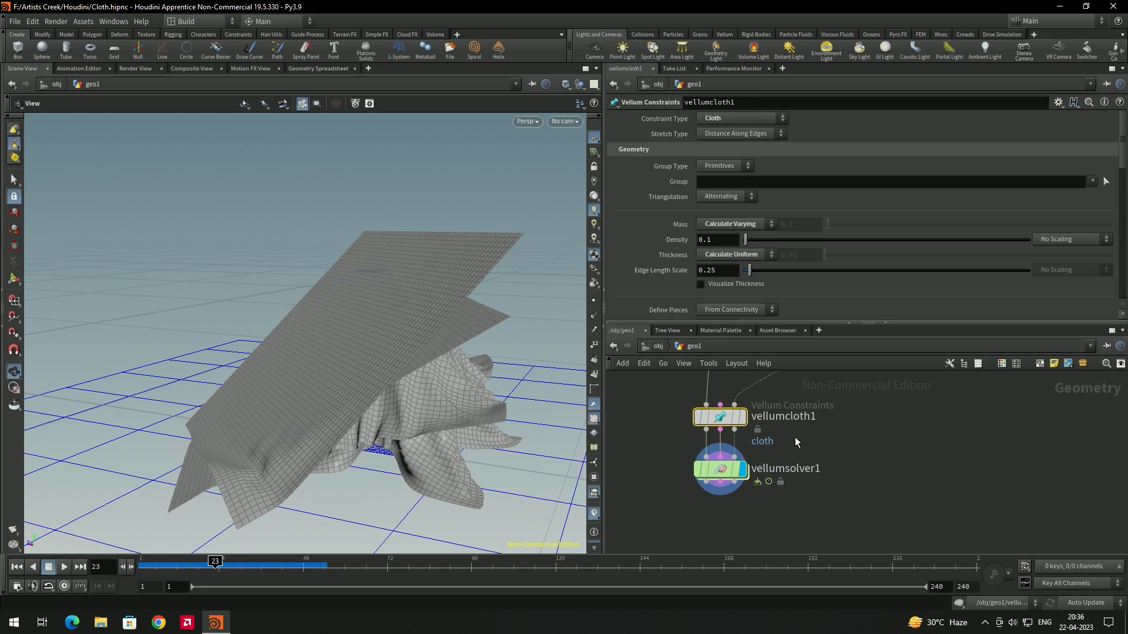
{"action": "left_click", "coordinate": [722, 268]}
{"action": "key", "text": "BackSpace"}
{"action": "key", "text": "Return"}
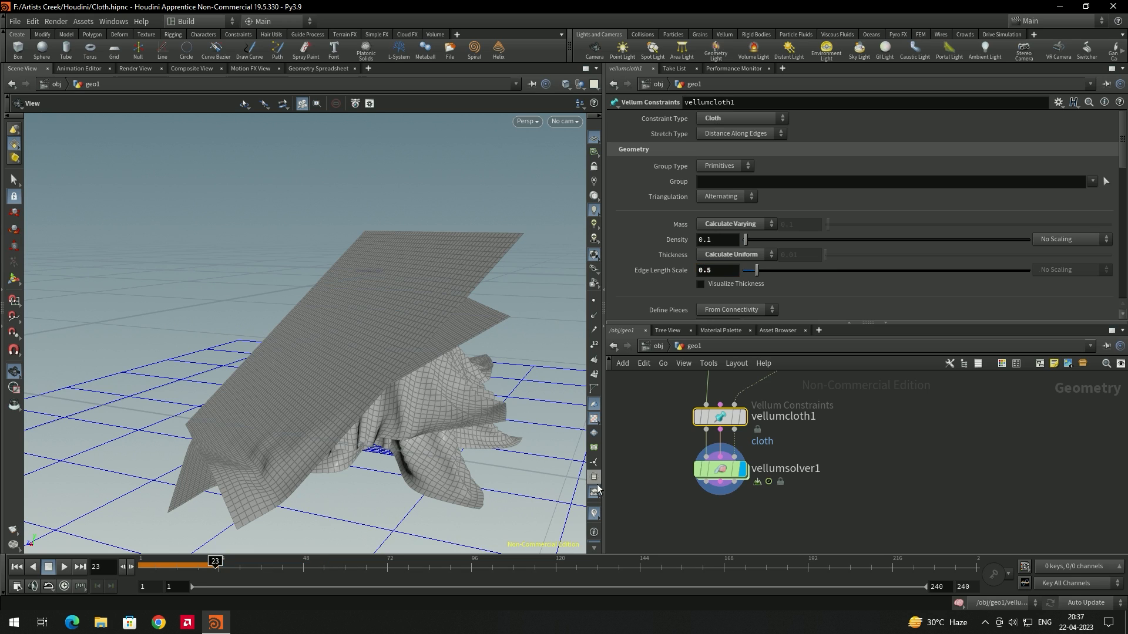
Step: In the Vellum solver's friction forces, set Static Threshold to 1 and Dynamic Scale to 0.5
{"action": "left_click", "coordinate": [726, 471]}
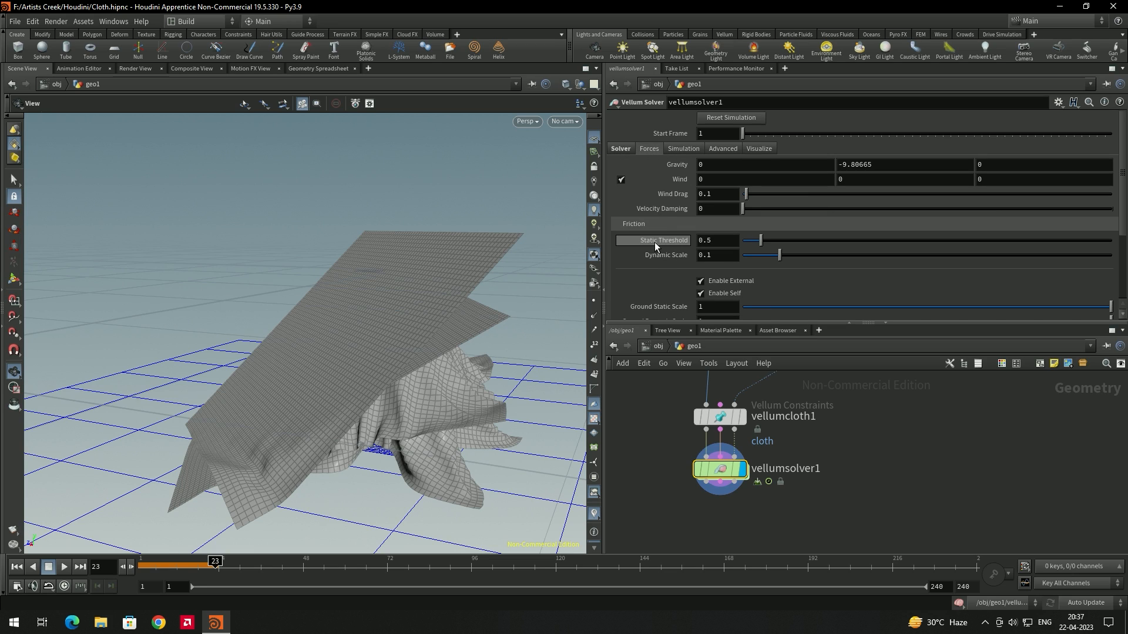
{"action": "left_click", "coordinate": [719, 241]}
{"action": "left_click_drag", "start_coordinate": [690, 242], "coordinate": [717, 241]}
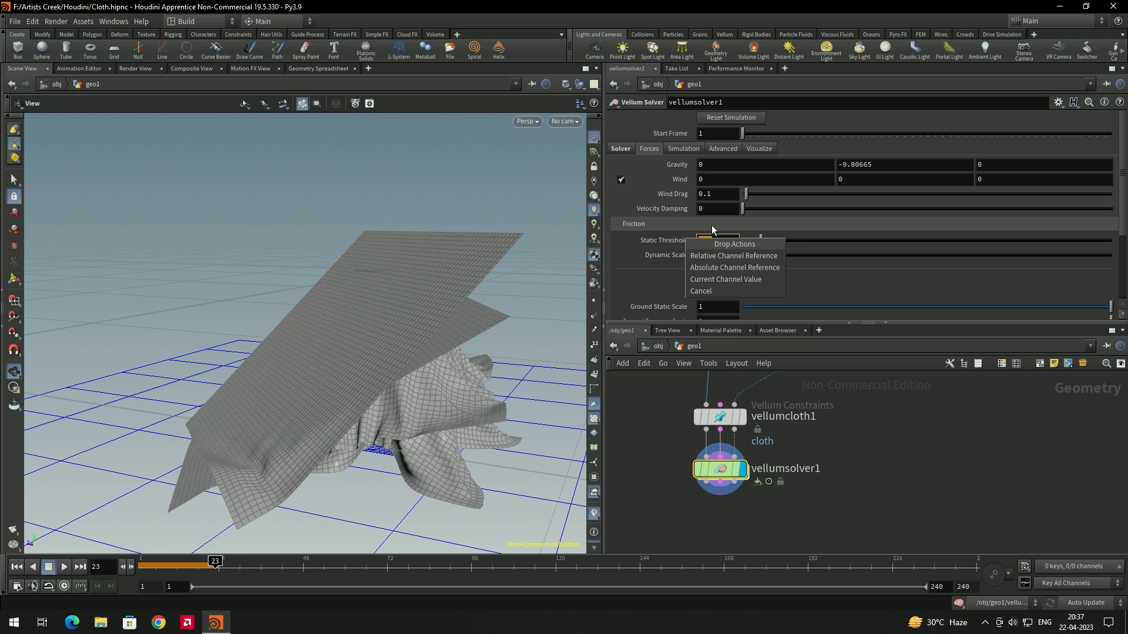
{"action": "left_click", "coordinate": [712, 226]}
{"action": "type", "text": "1"}
{"action": "key", "text": "Tab"}
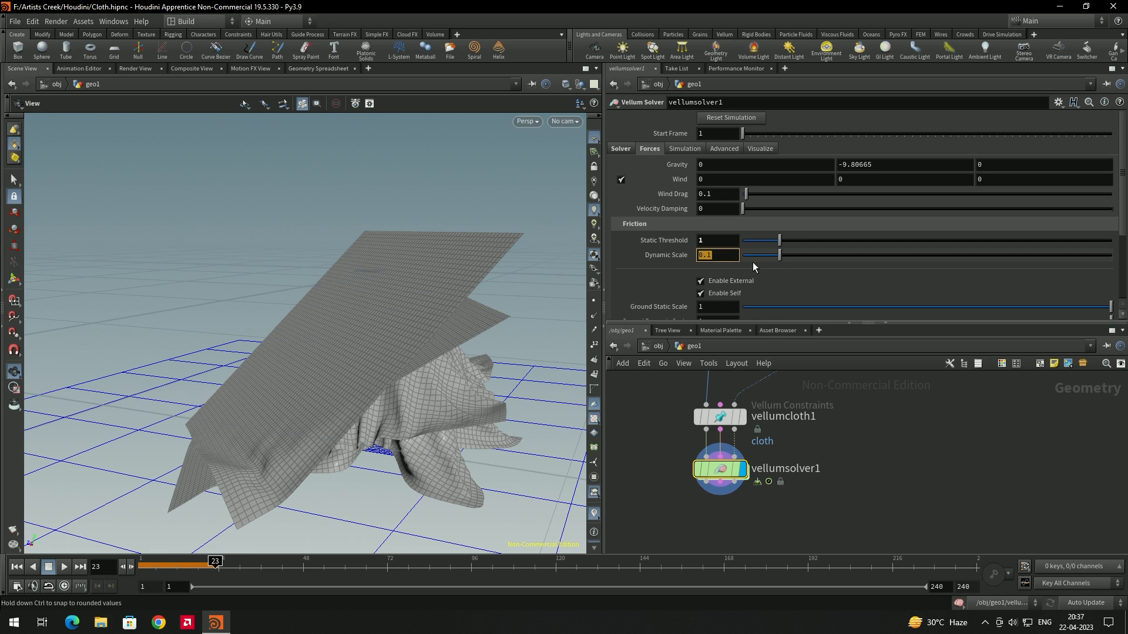
{"action": "type", "text": "0.5"}
{"action": "key", "text": "Return"}
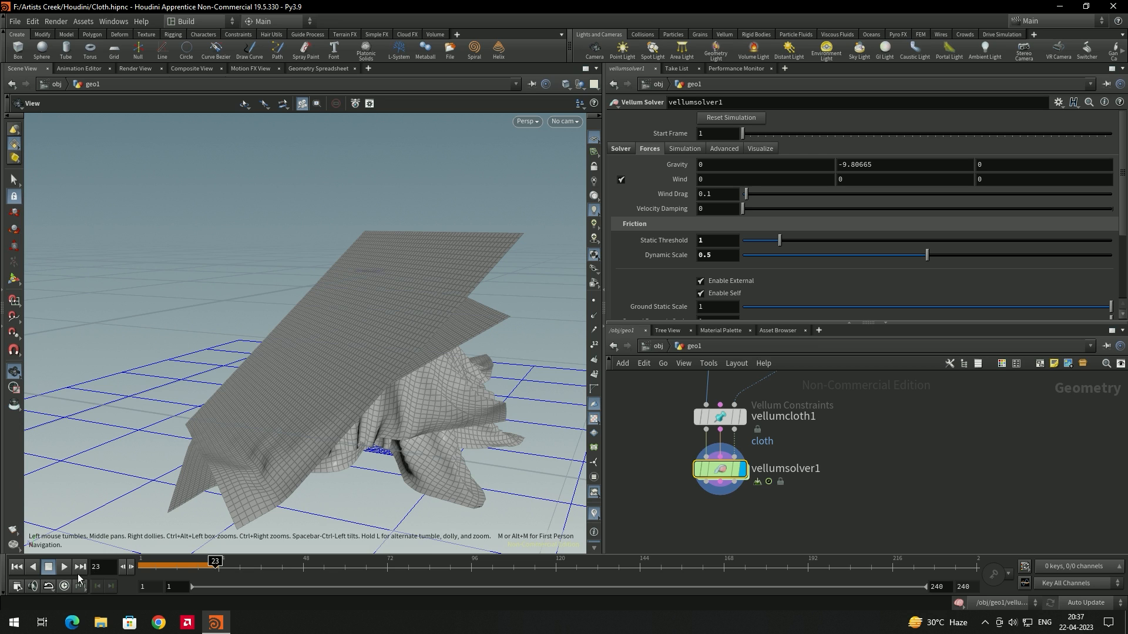
Step: Replay the simulation from the first frame and stop it at frame 99 to check the friction
{"action": "left_click", "coordinate": [17, 567]}
{"action": "left_click", "coordinate": [64, 567]}
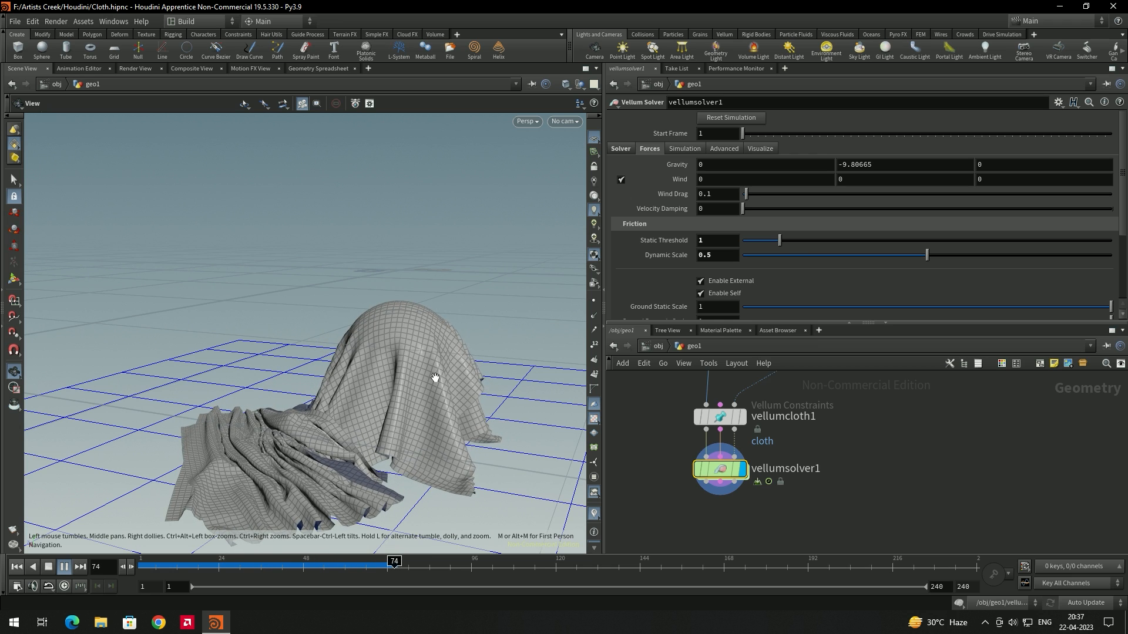
{"action": "left_click", "coordinate": [62, 567]}
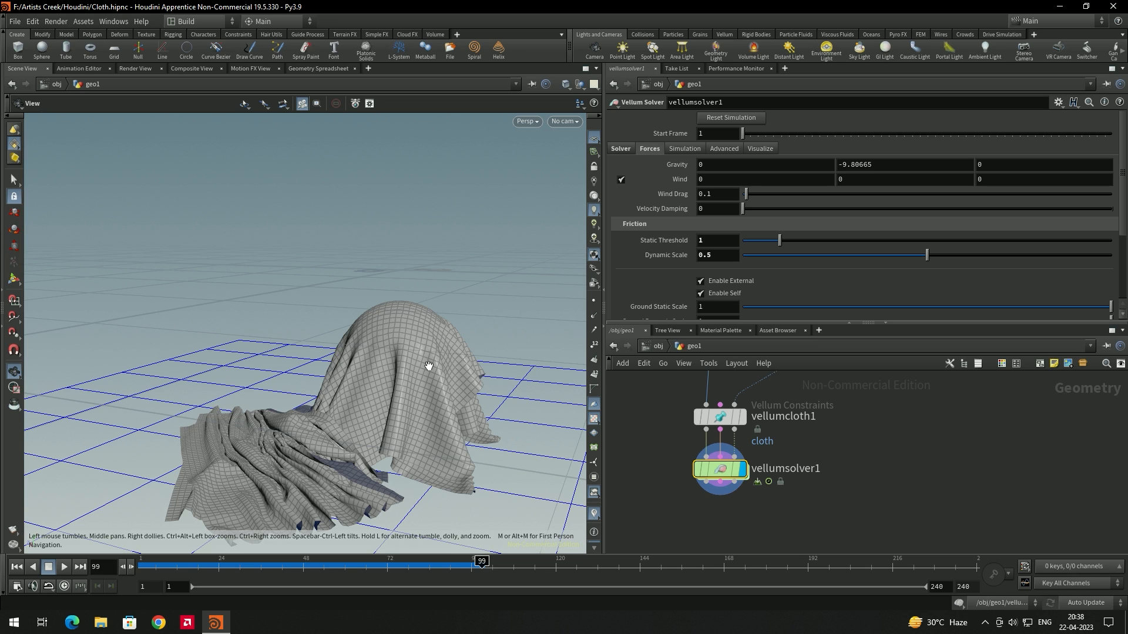
Step: Lower the Vellum cloth's bend stiffness multiplier to 0.000001
{"action": "left_click", "coordinate": [714, 417]}
{"action": "scroll", "coordinate": [638, 245], "scroll_direction": "down", "scroll_amount": 8}
{"action": "scroll", "coordinate": [635, 242], "scroll_direction": "down", "scroll_amount": 6}
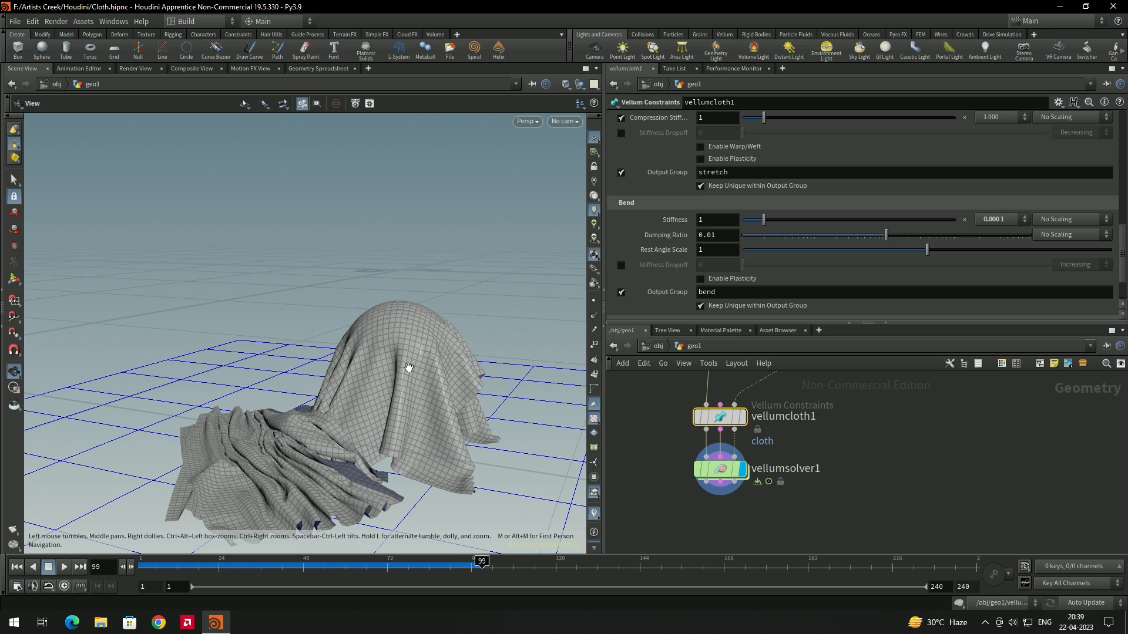
{"action": "middle_click_drag", "start_coordinate": [999, 220], "coordinate": [992, 425]}
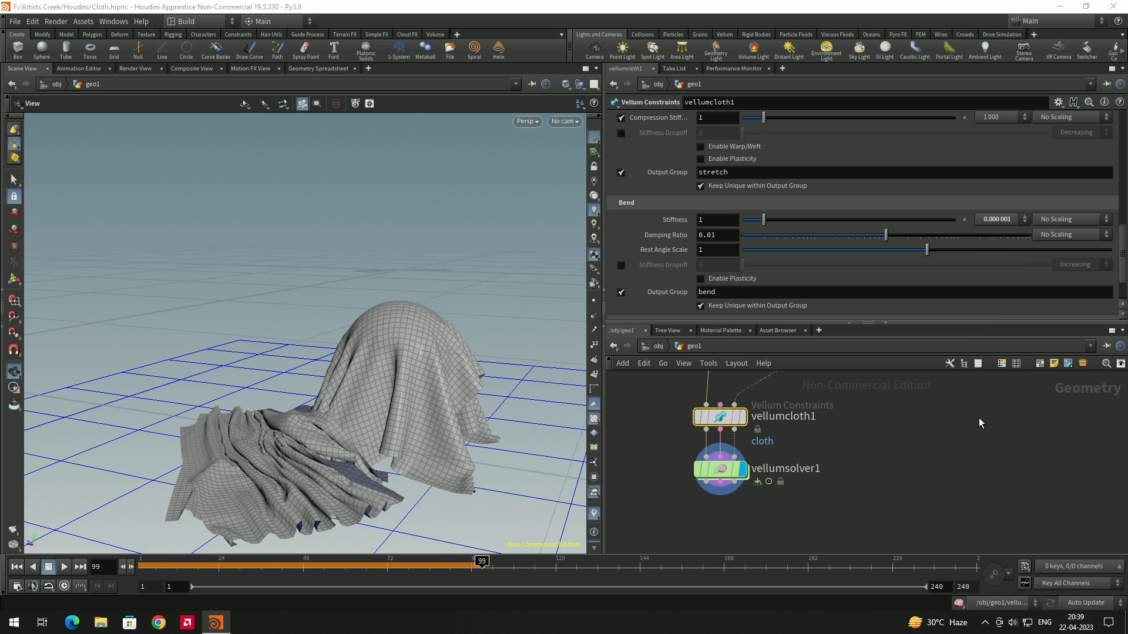
Step: Rerun the simulation from the first frame and inspect the folds of the softer cloth
{"action": "left_click", "coordinate": [17, 567]}
{"action": "left_click", "coordinate": [64, 567]}
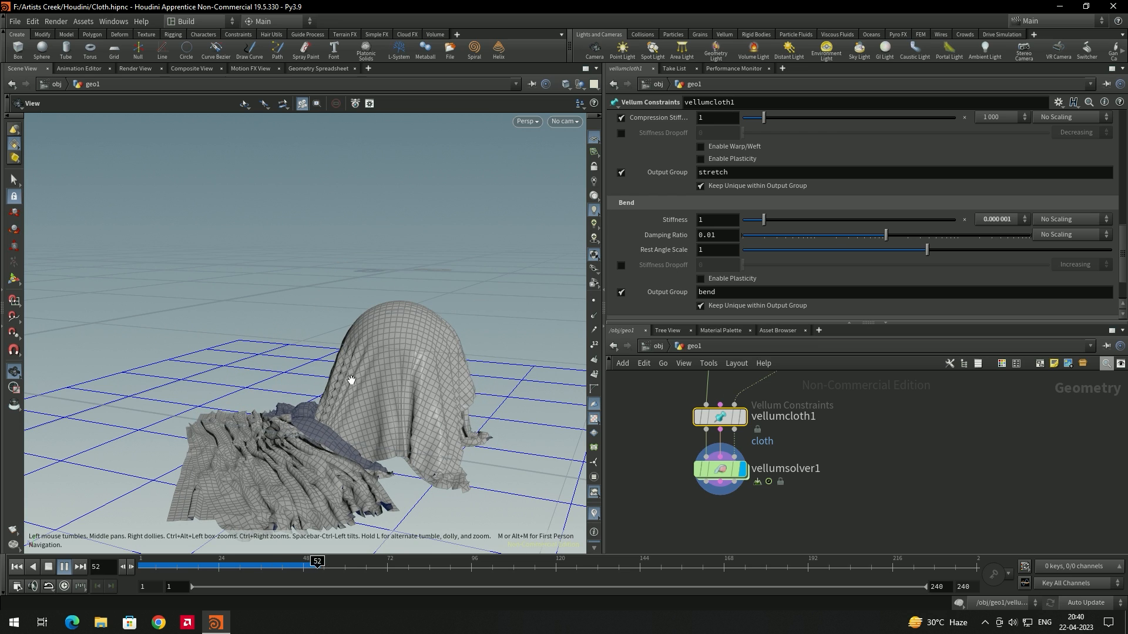
{"action": "mouse_move", "coordinate": [395, 395]}
{"action": "left_mouse_down"}
{"action": "mouse_move", "coordinate": [419, 397]}
{"action": "mouse_move", "coordinate": [406, 383]}
{"action": "left_mouse_up"}
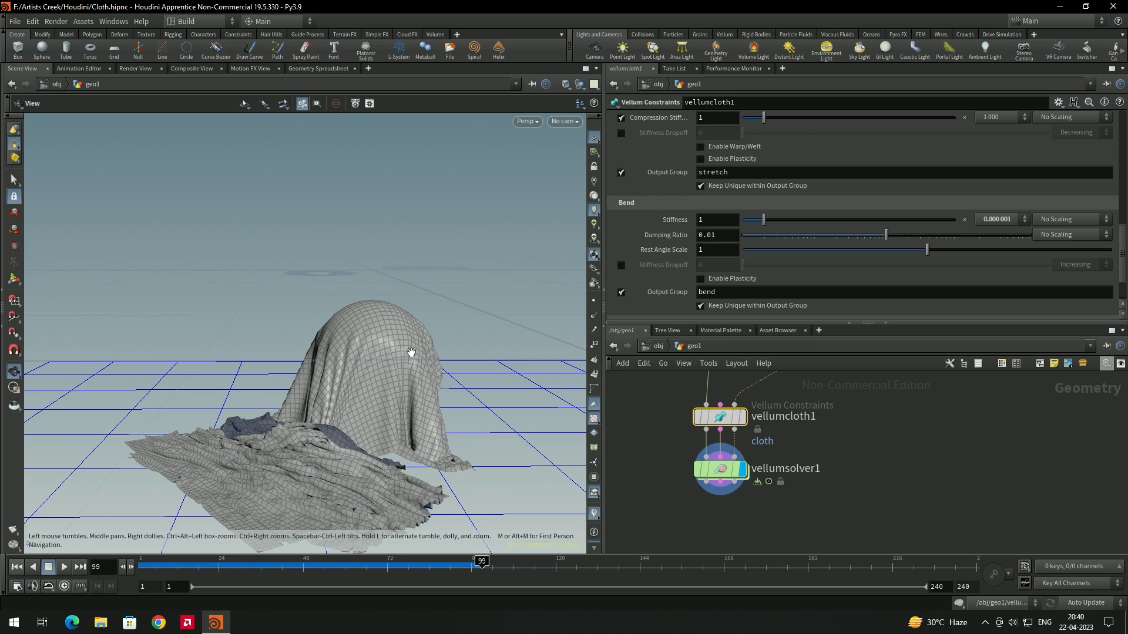
Step: Add a Vellum Post-Process node below the Vellum solver, fed by its outputs, and display it
{"action": "middle_click_drag", "start_coordinate": [818, 499], "coordinate": [811, 426]}
{"action": "left_click_drag", "start_coordinate": [730, 401], "coordinate": [714, 401]}
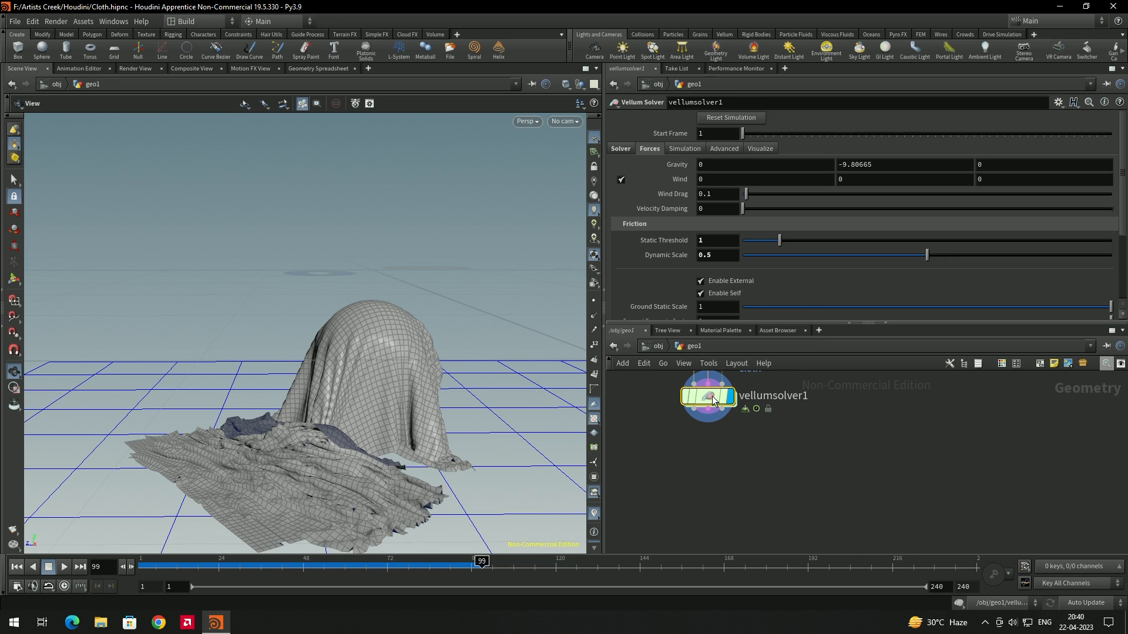
{"action": "key", "text": "Tab"}
{"action": "type", "text": "vellu"}
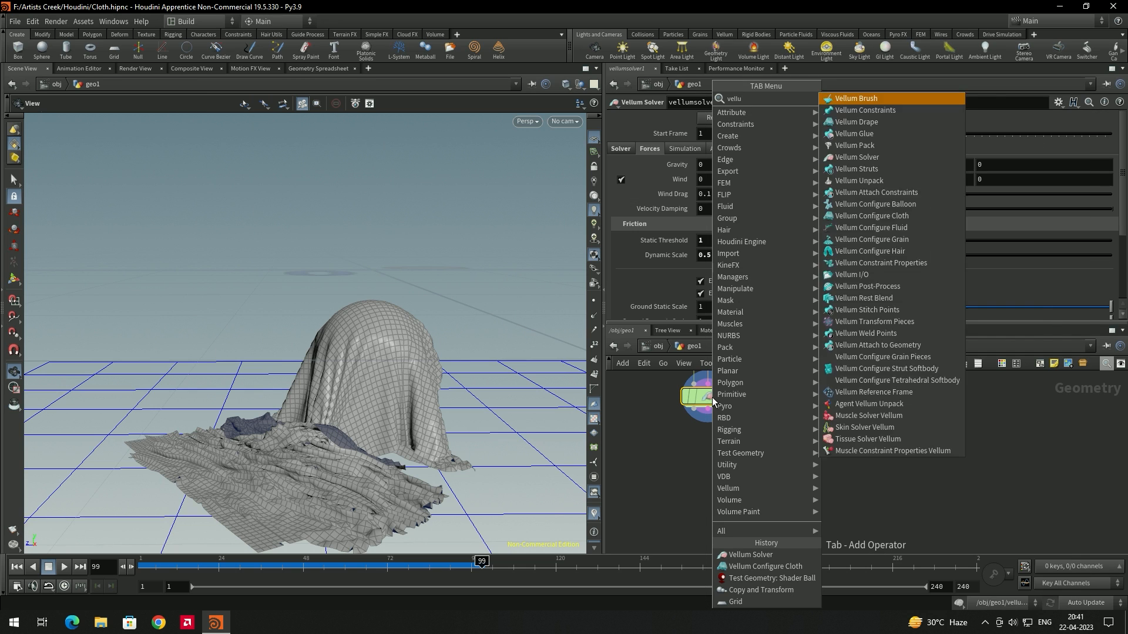
{"action": "type", "text": "mpo"}
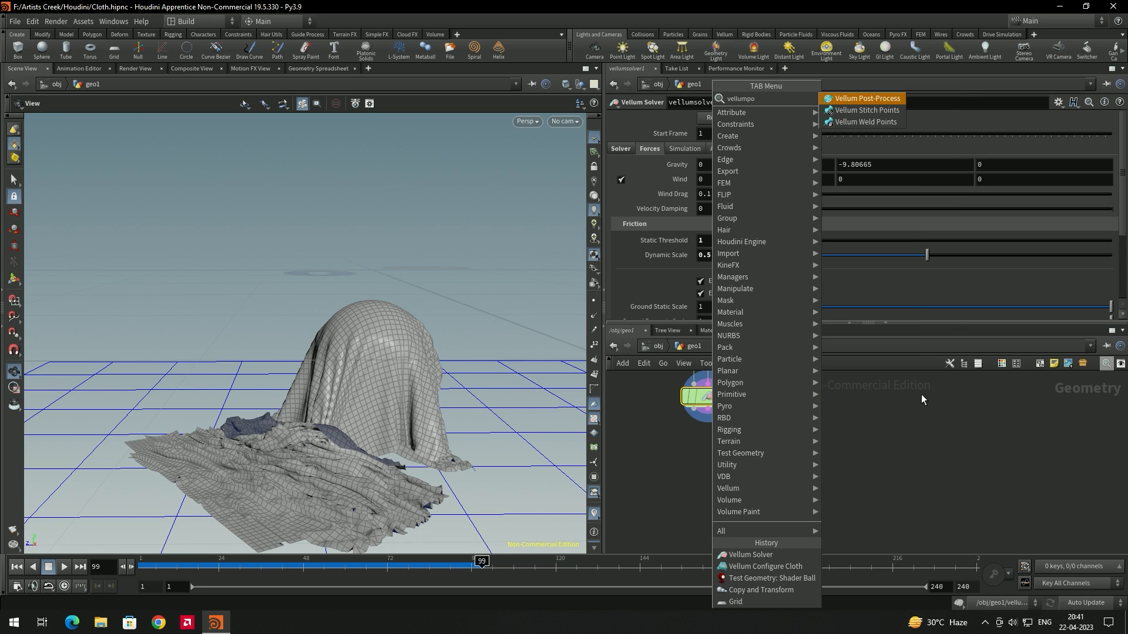
{"action": "left_click", "coordinate": [879, 101]}
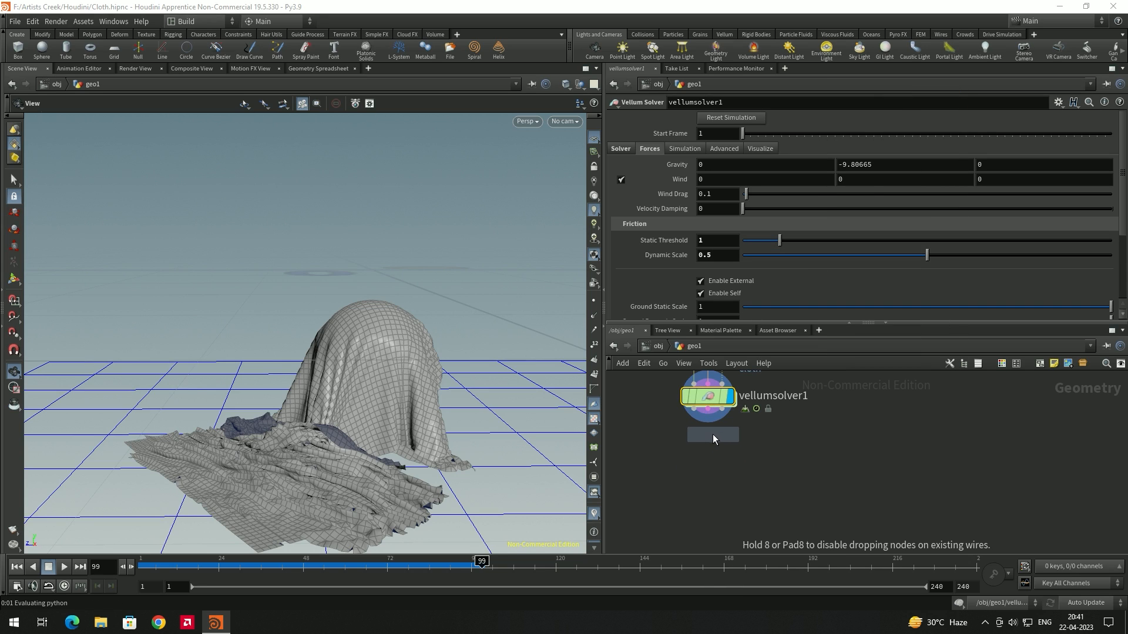
{"action": "left_click", "coordinate": [710, 432]}
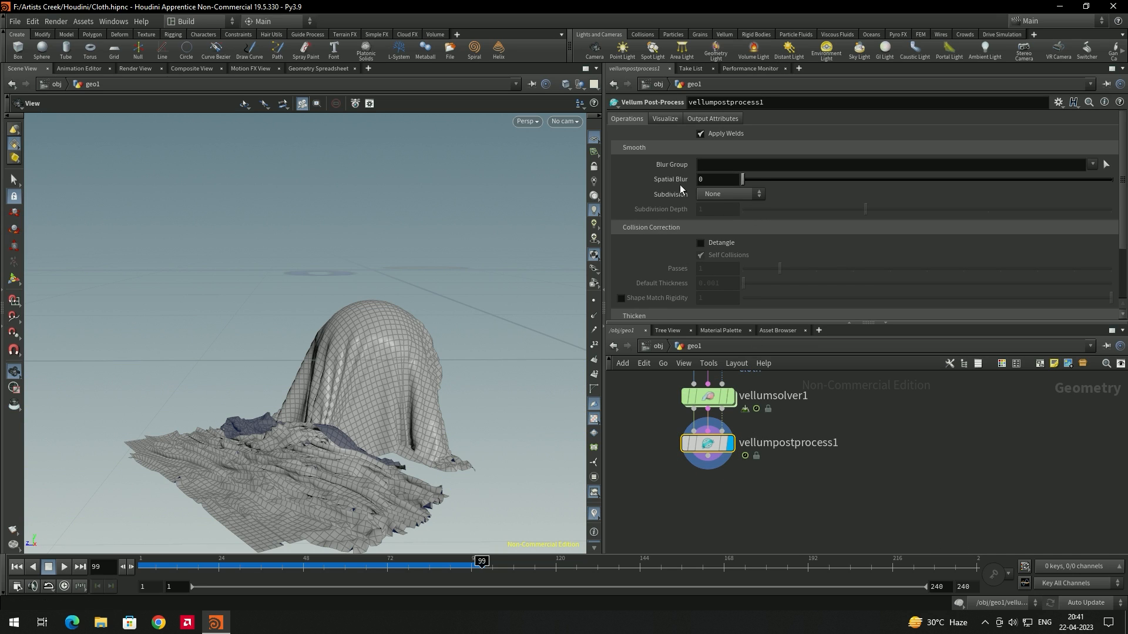
Step: Set the post-process subdivision to Catmull-Clark, comparing the cloth against the None option
{"action": "left_click", "coordinate": [728, 195]}
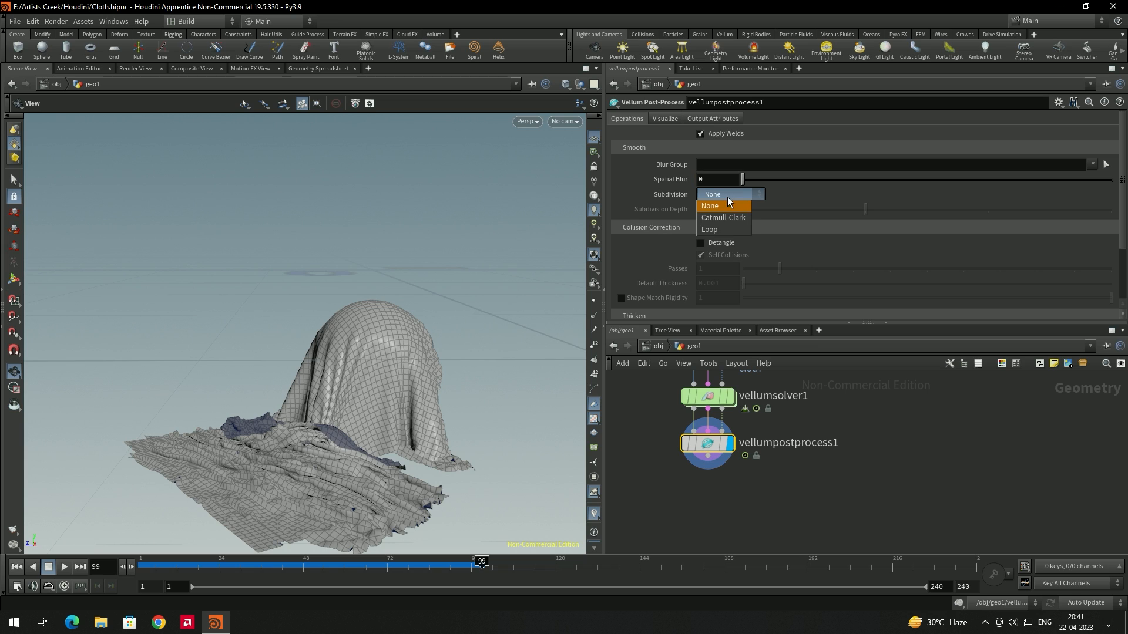
{"action": "left_click", "coordinate": [748, 220]}
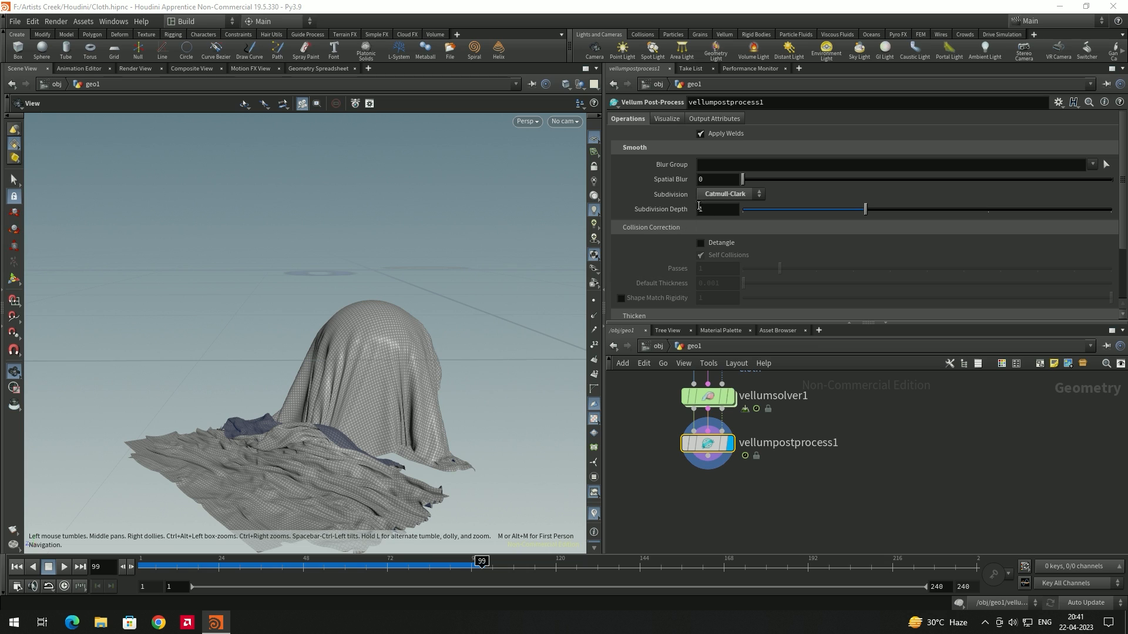
{"action": "left_click", "coordinate": [726, 194]}
{"action": "left_click", "coordinate": [728, 205]}
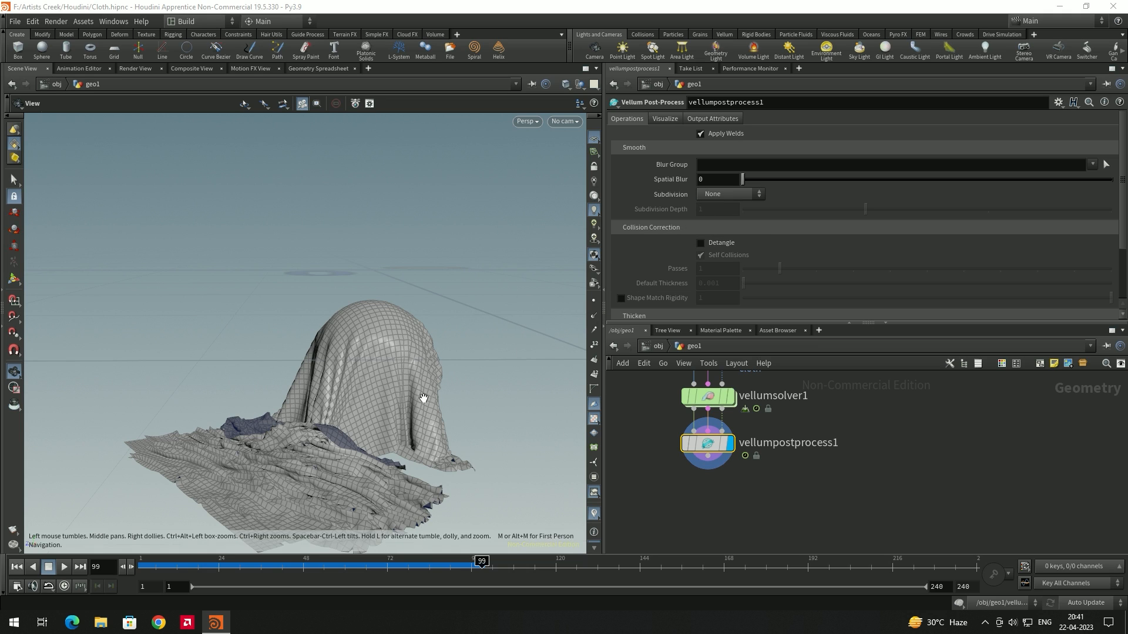
{"action": "left_click", "coordinate": [725, 198]}
{"action": "left_click", "coordinate": [730, 223]}
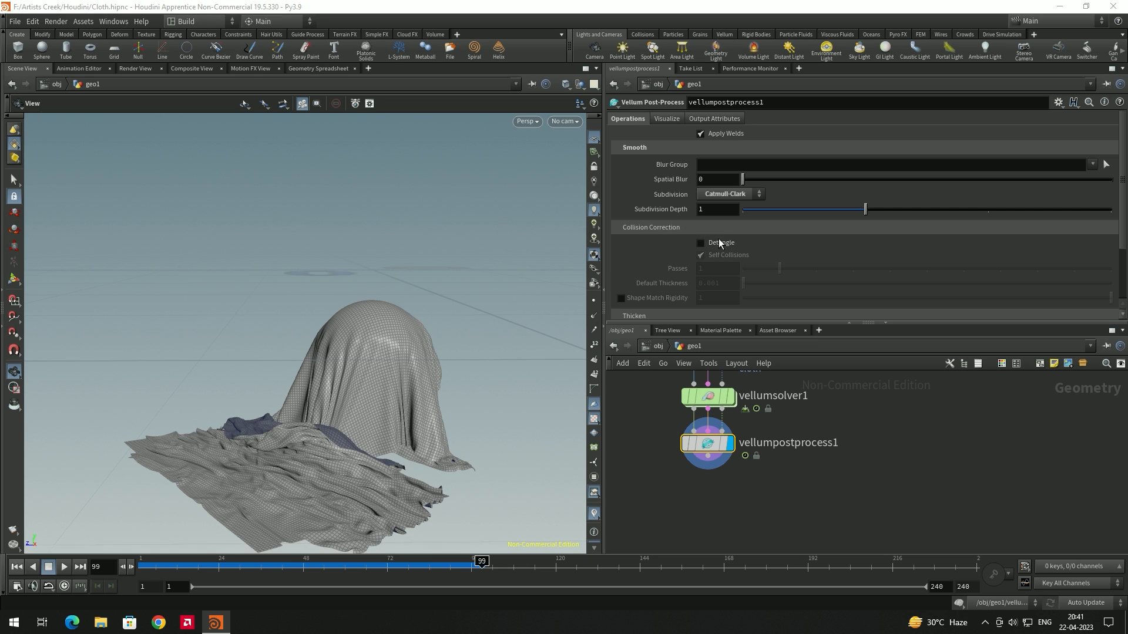
Step: Replay the smoothed cloth from the first frame, stop at frame 60 and inspect the drape up close
{"action": "left_click_drag", "start_coordinate": [366, 412], "coordinate": [405, 405]}
{"action": "scroll", "coordinate": [385, 417], "scroll_direction": "up", "scroll_amount": 2}
{"action": "scroll", "coordinate": [386, 411], "scroll_direction": "up", "scroll_amount": 1}
{"action": "left_click", "coordinate": [17, 567]}
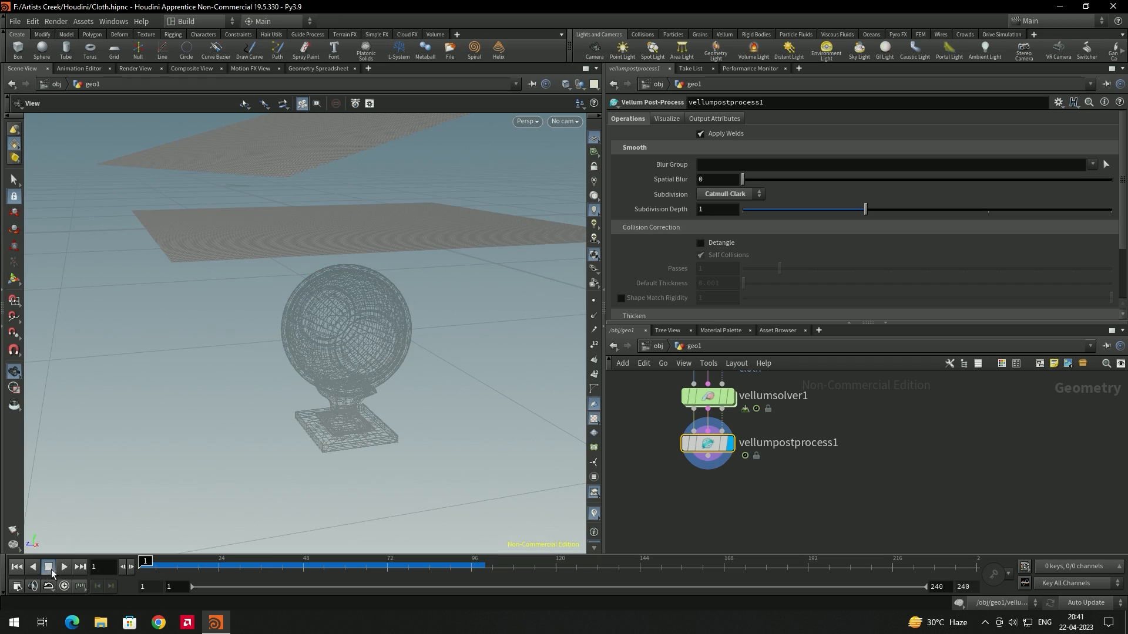
{"action": "left_click", "coordinate": [64, 567]}
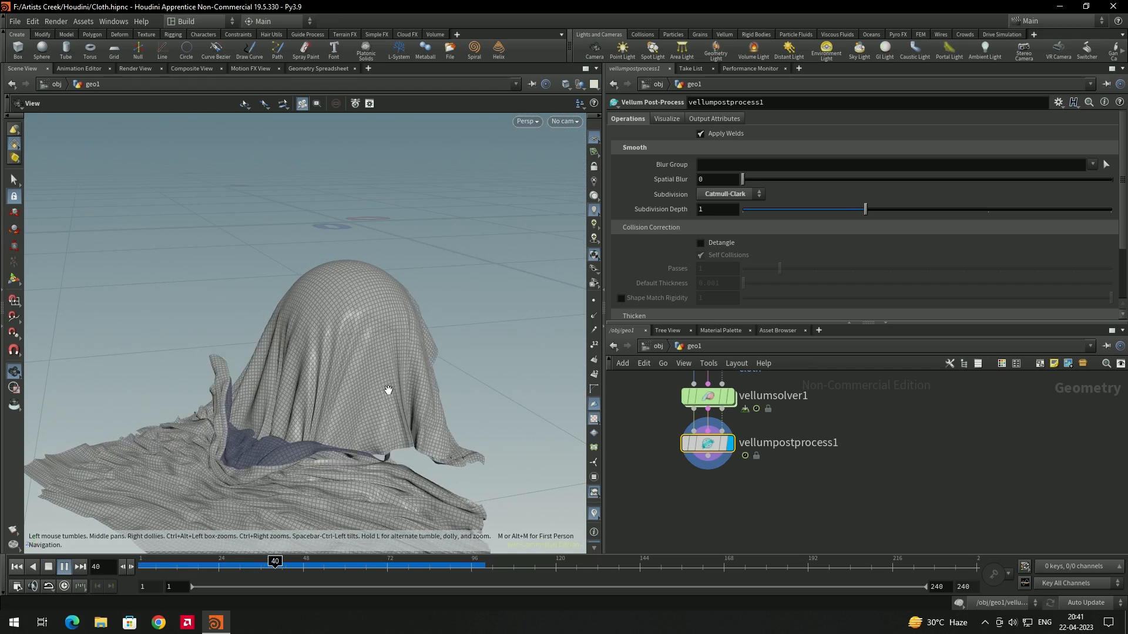
{"action": "left_click", "coordinate": [64, 567]}
{"action": "left_click_drag", "start_coordinate": [284, 435], "coordinate": [423, 447]}
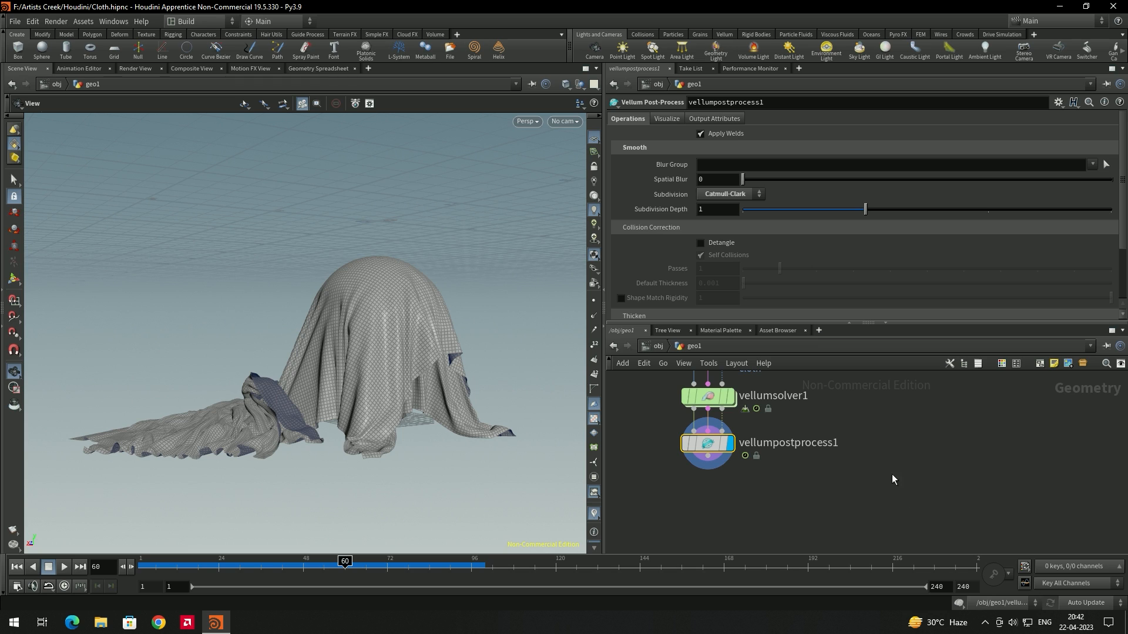
Step: Add a Merge node beside the Vellum post-process node and wire the post-processed cloth into it
{"action": "middle_click_drag", "start_coordinate": [894, 478], "coordinate": [885, 512]}
{"action": "scroll", "coordinate": [868, 450], "scroll_direction": "down", "scroll_amount": 3}
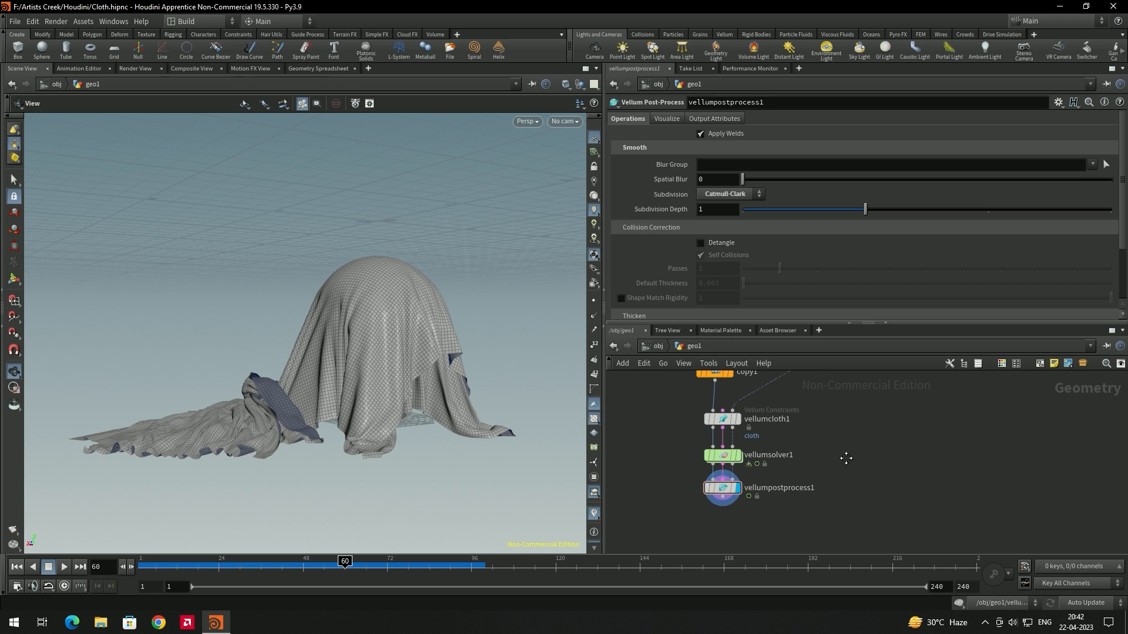
{"action": "key", "text": "Tab"}
{"action": "type", "text": "mer"}
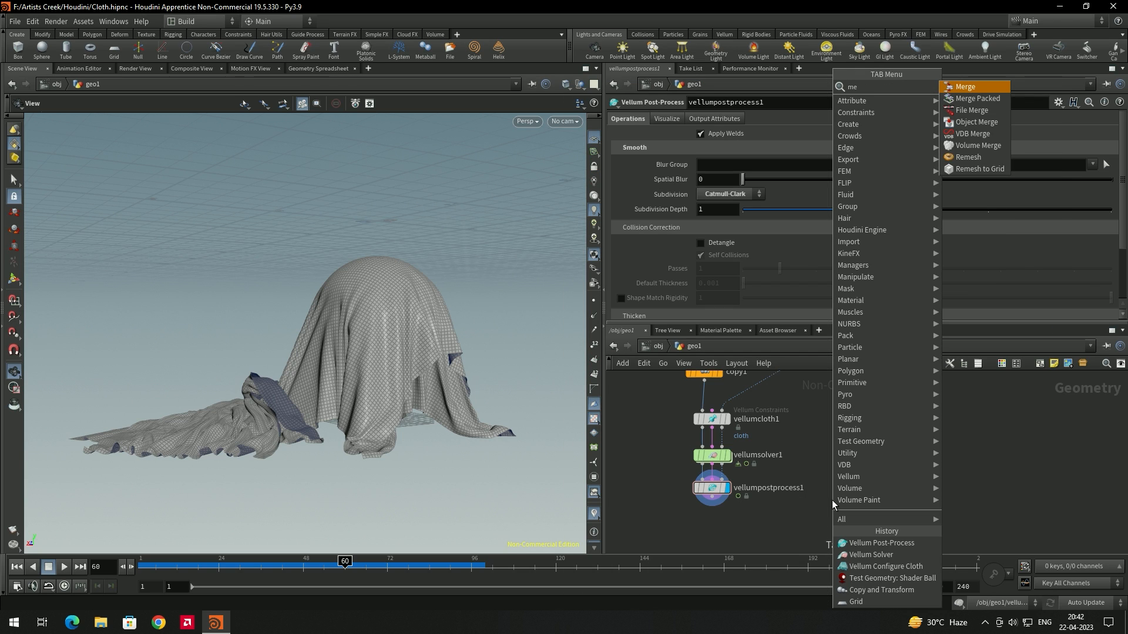
{"action": "key", "text": "Return"}
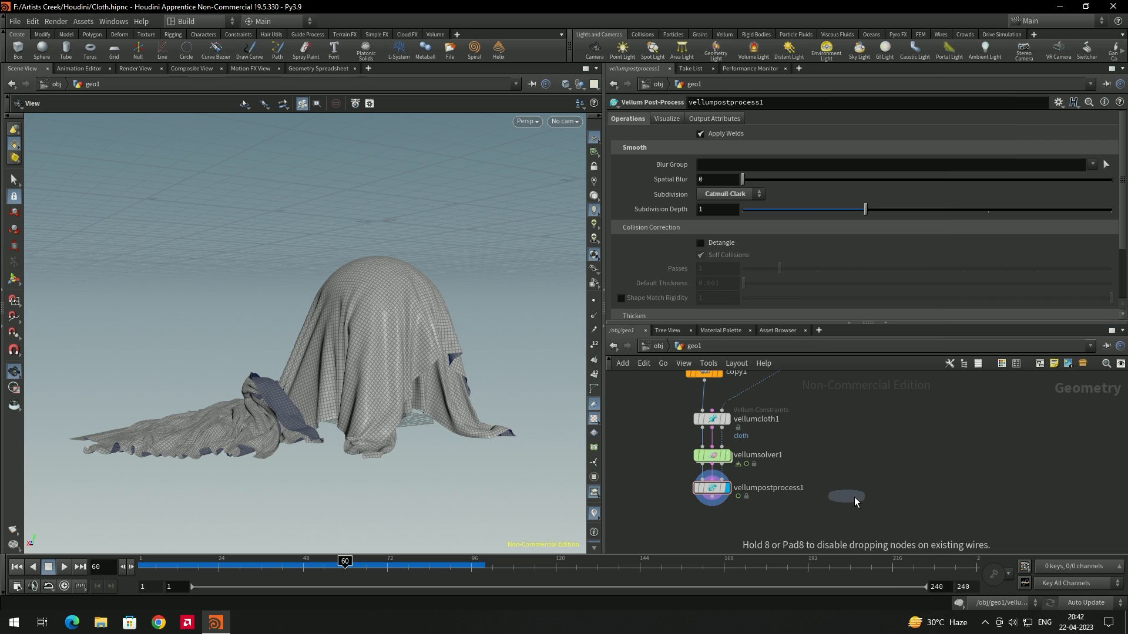
{"action": "left_click", "coordinate": [794, 518]}
{"action": "scroll", "coordinate": [743, 517], "scroll_direction": "up", "scroll_amount": 3}
{"action": "left_click_drag", "start_coordinate": [678, 420], "coordinate": [823, 444]}
Step: Wire the shader ball into the Merge node as its second input and turn off the ball's template display
{"action": "middle_click_drag", "start_coordinate": [902, 418], "coordinate": [858, 545]}
{"action": "scroll", "coordinate": [819, 500], "scroll_direction": "down", "scroll_amount": 2}
{"action": "middle_click_drag", "start_coordinate": [813, 485], "coordinate": [800, 417]}
{"action": "scroll", "coordinate": [767, 409], "scroll_direction": "down", "scroll_amount": 2}
{"action": "scroll", "coordinate": [767, 409], "scroll_direction": "down", "scroll_amount": 1}
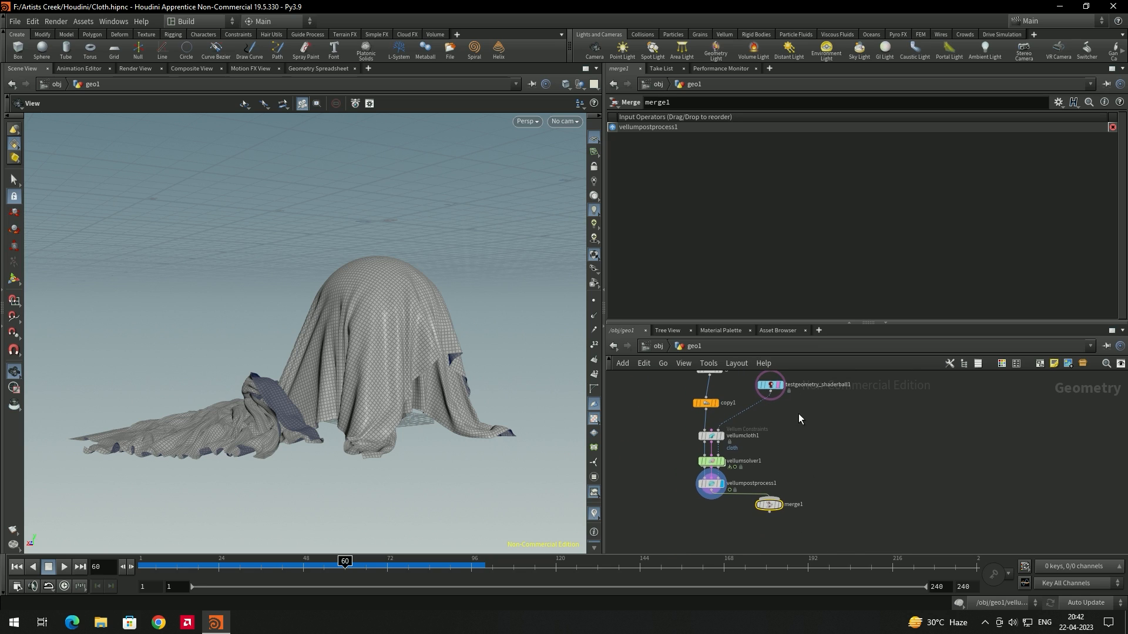
{"action": "left_click_drag", "start_coordinate": [770, 432], "coordinate": [769, 500]}
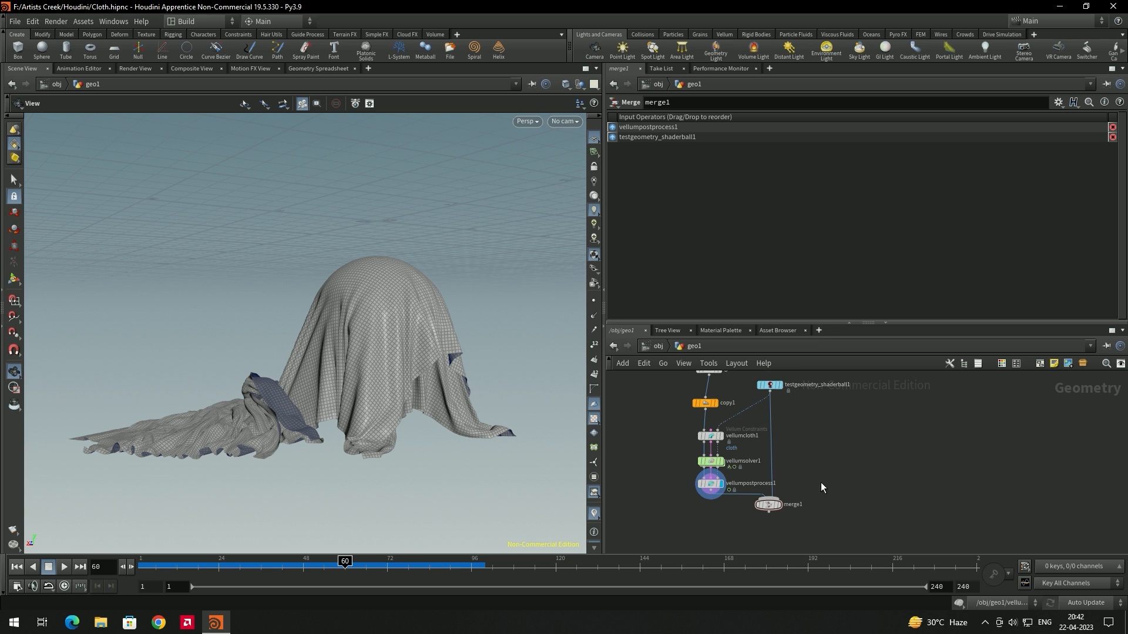
Step: Display the Merge node's result and inspect the cloth together with the shader ball
{"action": "middle_click_drag", "start_coordinate": [806, 505], "coordinate": [809, 464]}
{"action": "scroll", "coordinate": [799, 468], "scroll_direction": "up", "scroll_amount": 2}
{"action": "left_click_drag", "start_coordinate": [536, 476], "coordinate": [505, 420]}
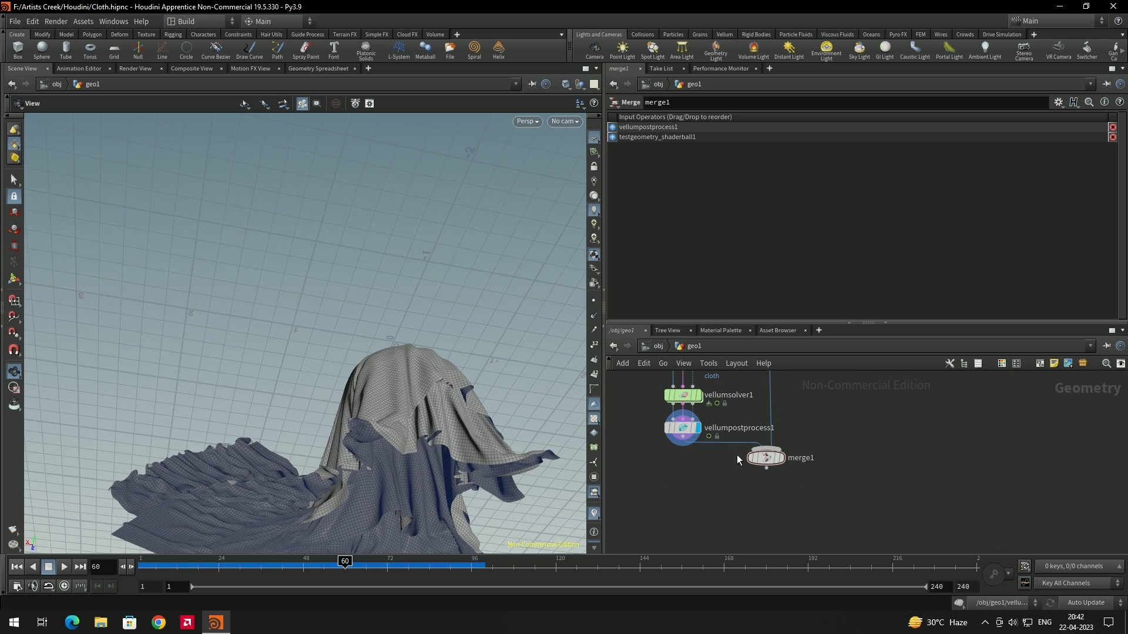
{"action": "left_click", "coordinate": [782, 464]}
{"action": "left_click_drag", "start_coordinate": [442, 395], "coordinate": [411, 423]}
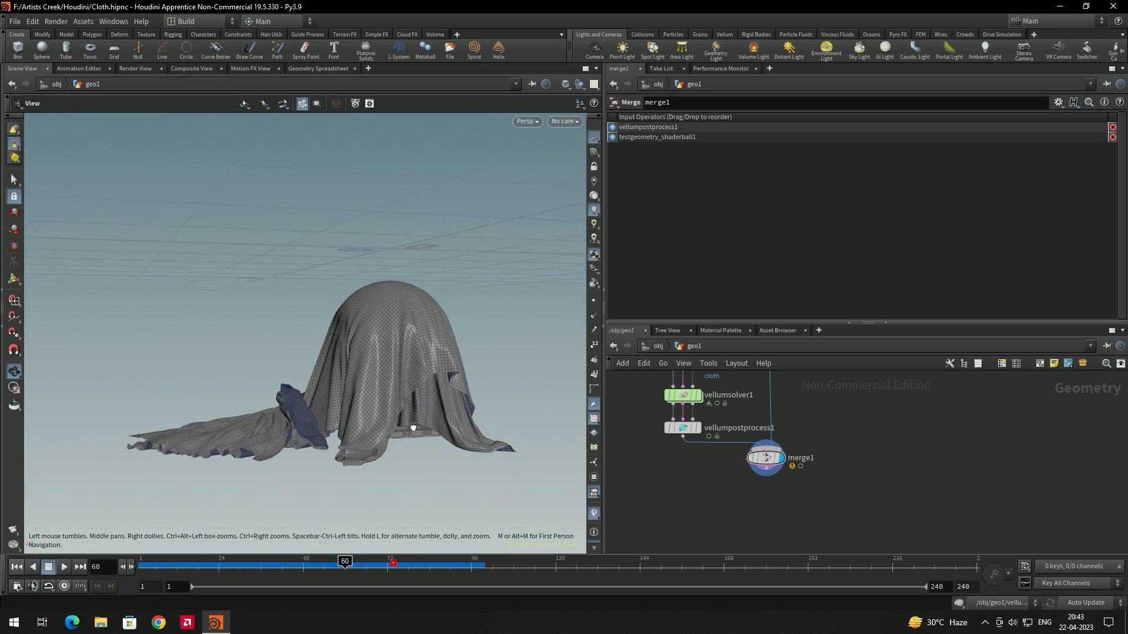